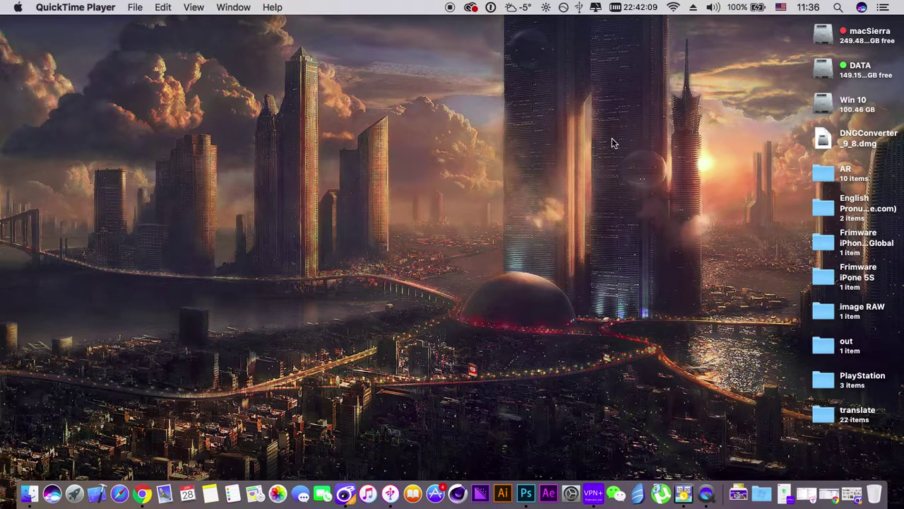
Mount DNGConverter_9_8.dmg and launch the DNGConverter_9_8.pkg installer from its volume
left_click(824, 143)
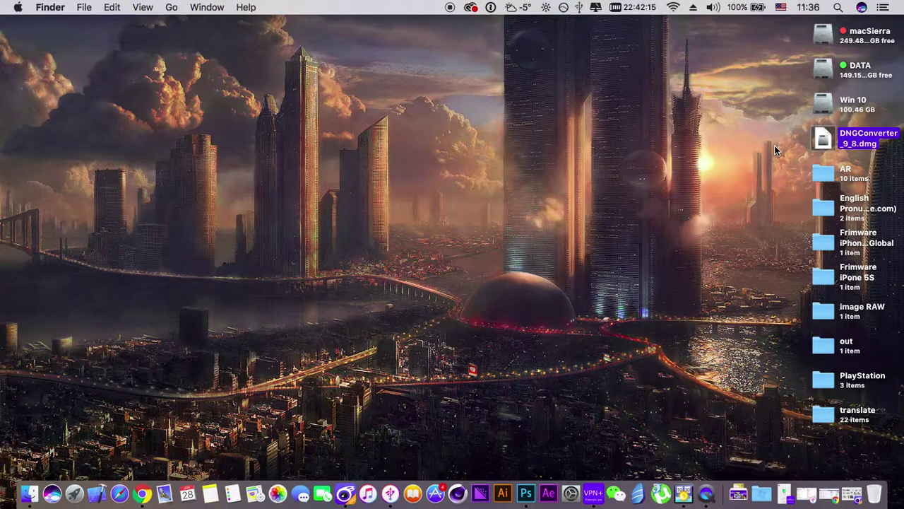
double_click(825, 141)
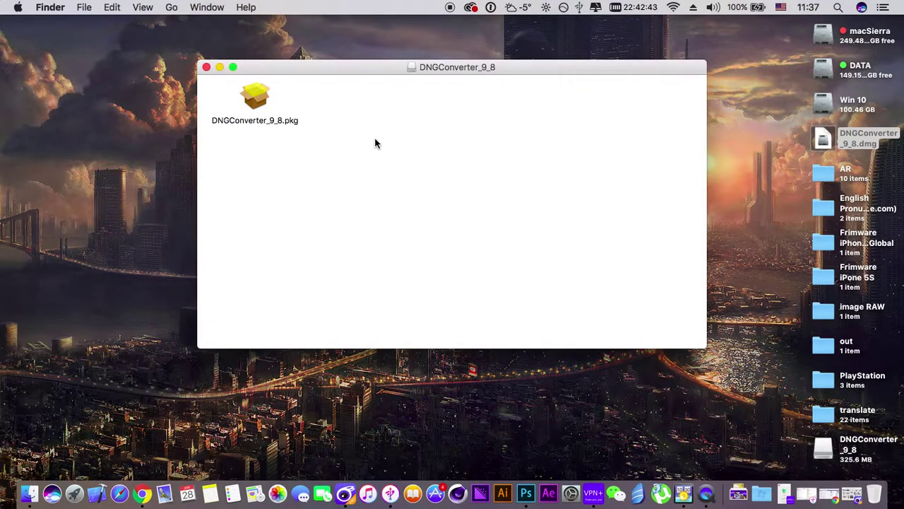
left_click(368, 182)
left_click(838, 449)
left_click(394, 220)
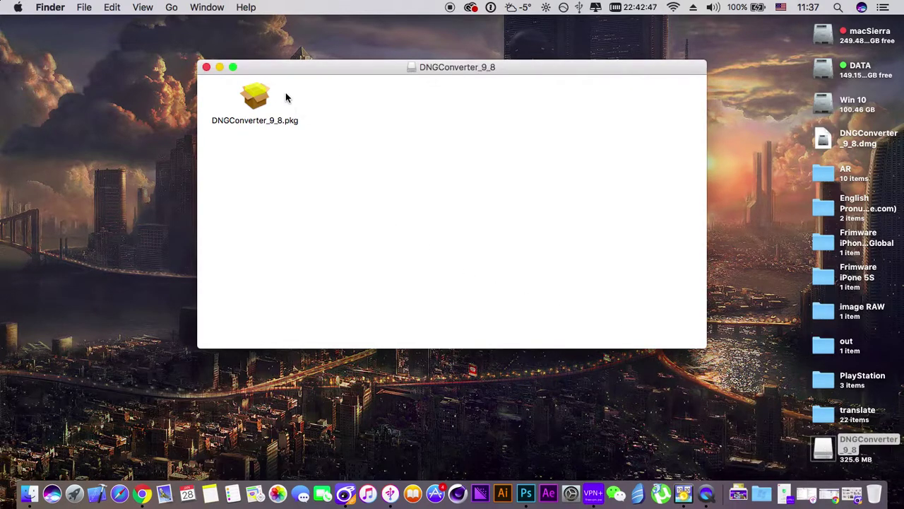
double_click(258, 99)
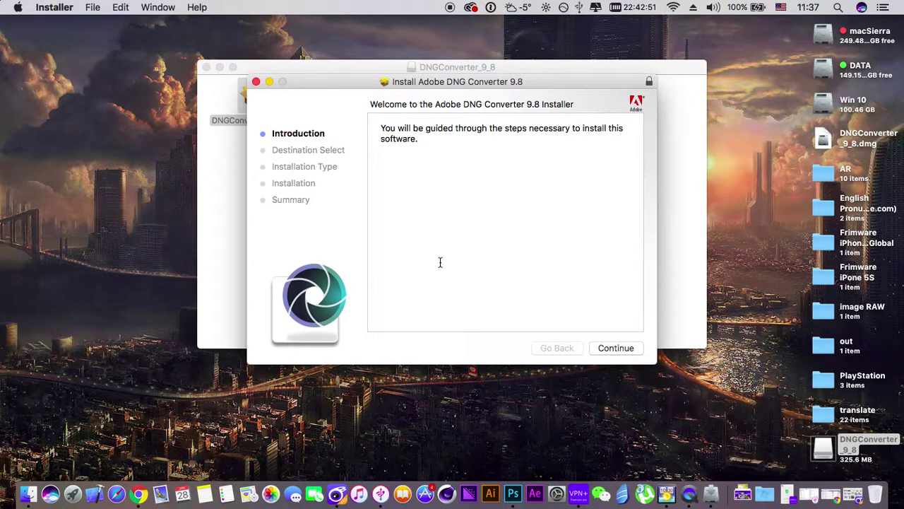
Install Adobe DNG Converter 9.8 with macSierra as the destination disk
left_click_drag(380, 126, 427, 133)
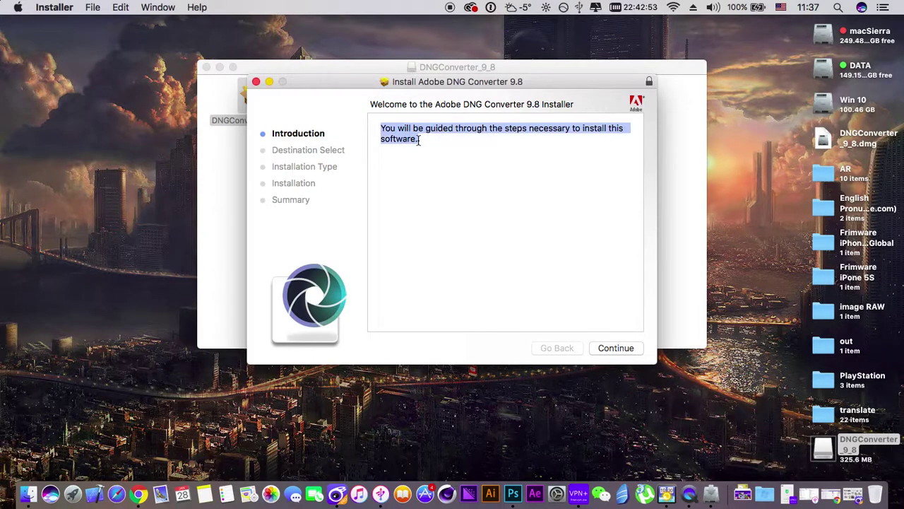
left_click(638, 351)
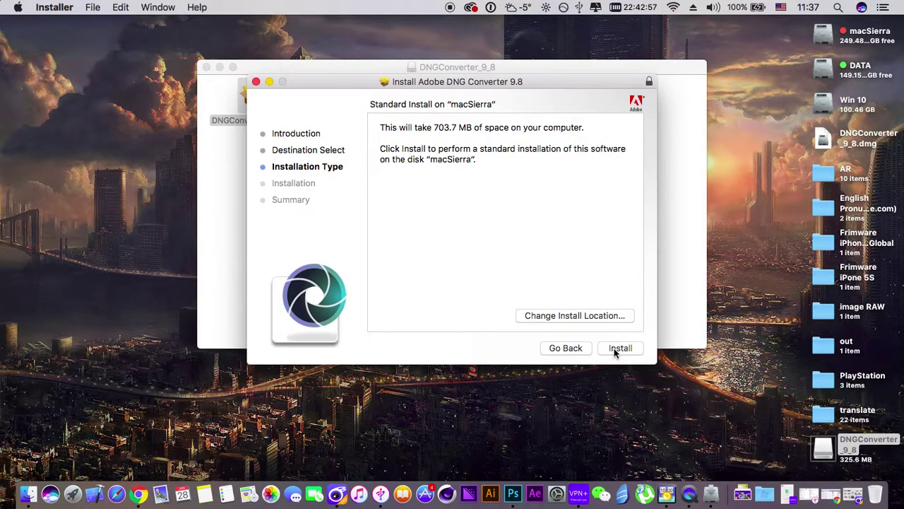
left_click(602, 318)
left_click(407, 221)
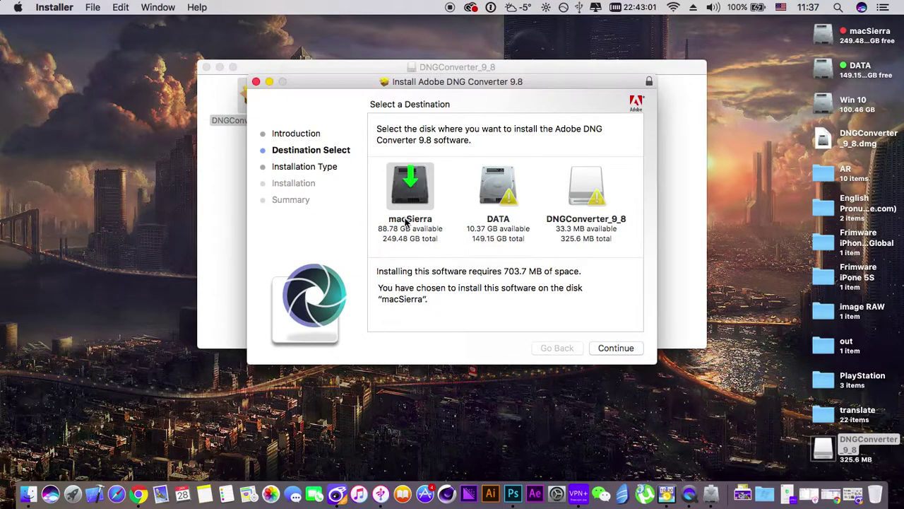
left_click(865, 41)
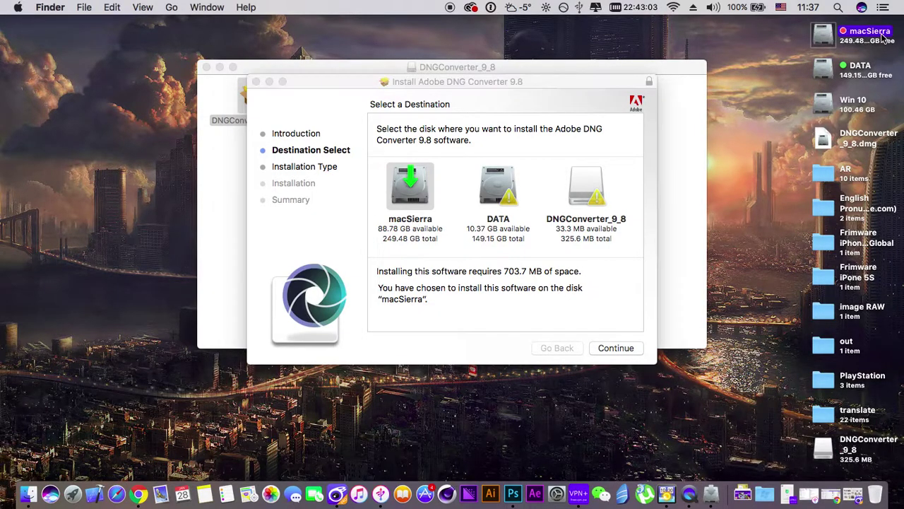
left_click(427, 206)
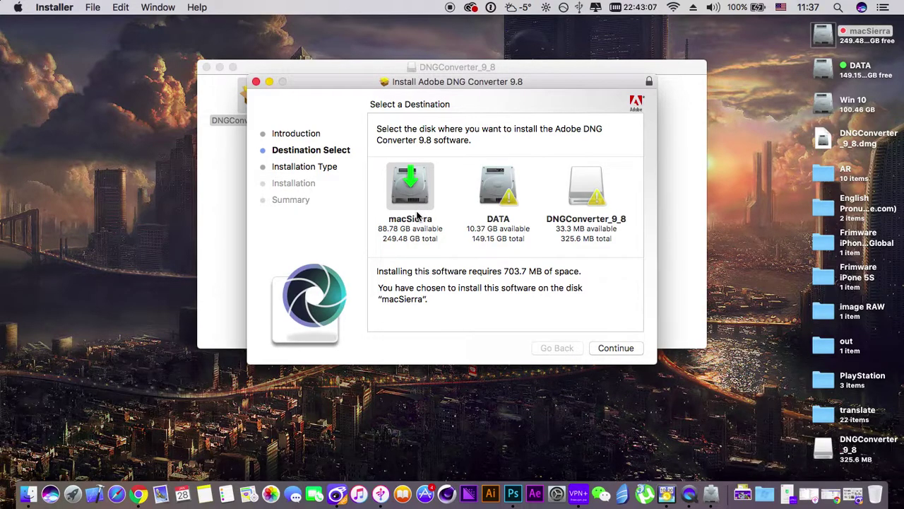
left_click(609, 351)
left_click(613, 352)
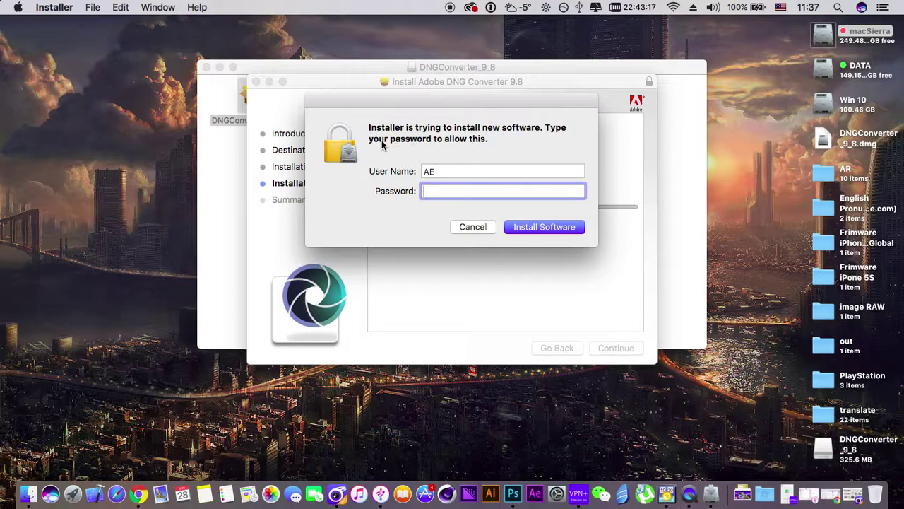
Authorize the install with the administrator password, then close the finished installer
type("•••••")
left_click(550, 223)
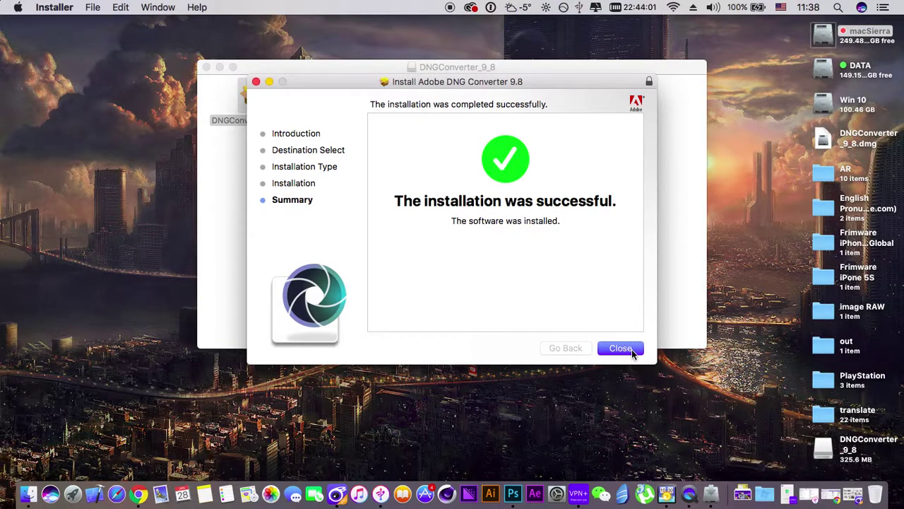
left_click(631, 351)
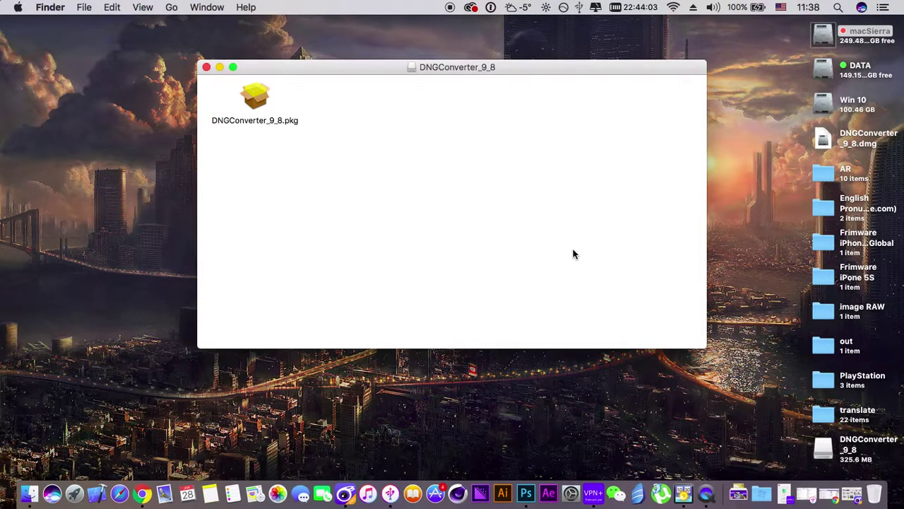
Close the disk window and open the image RAW folder to find DSC05327.ARW
left_click(207, 68)
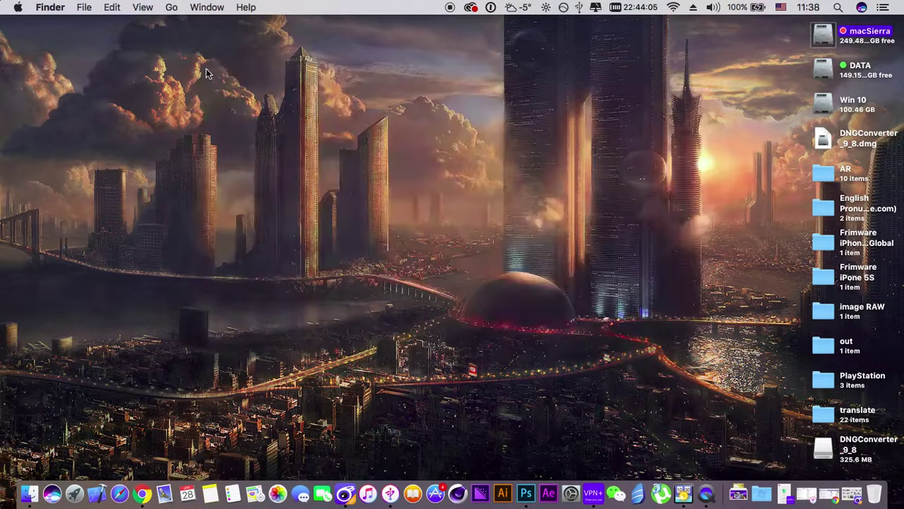
left_click(855, 311)
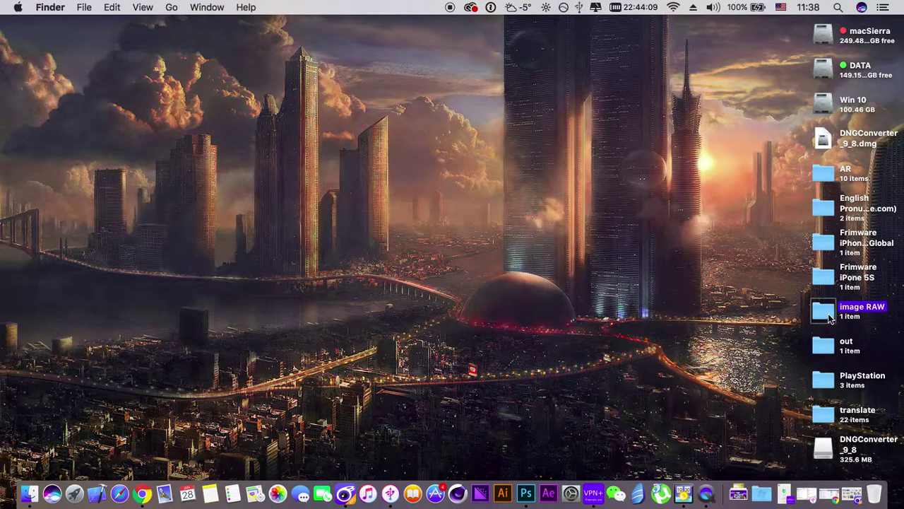
double_click(831, 318)
left_click(335, 159)
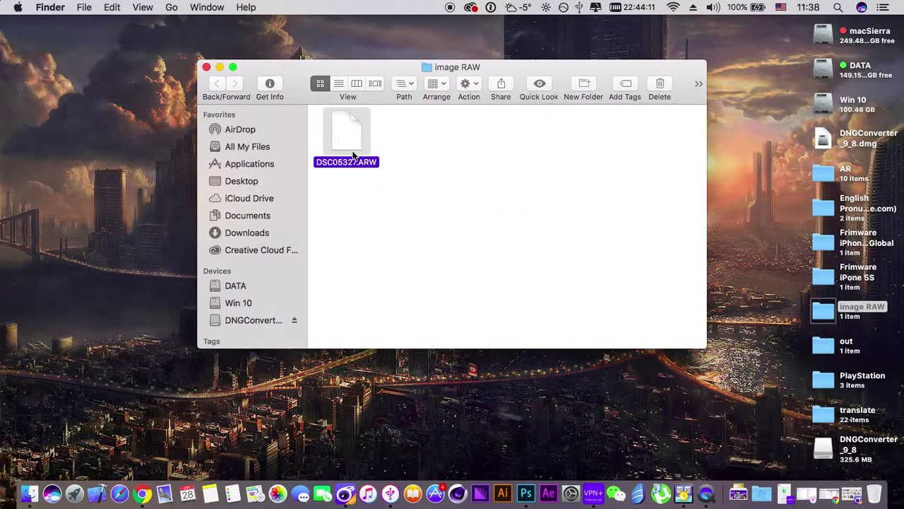
left_click(416, 156)
Check DSC05327.ARW's Open With apps without choosing one, then close the folder
right_click(347, 131)
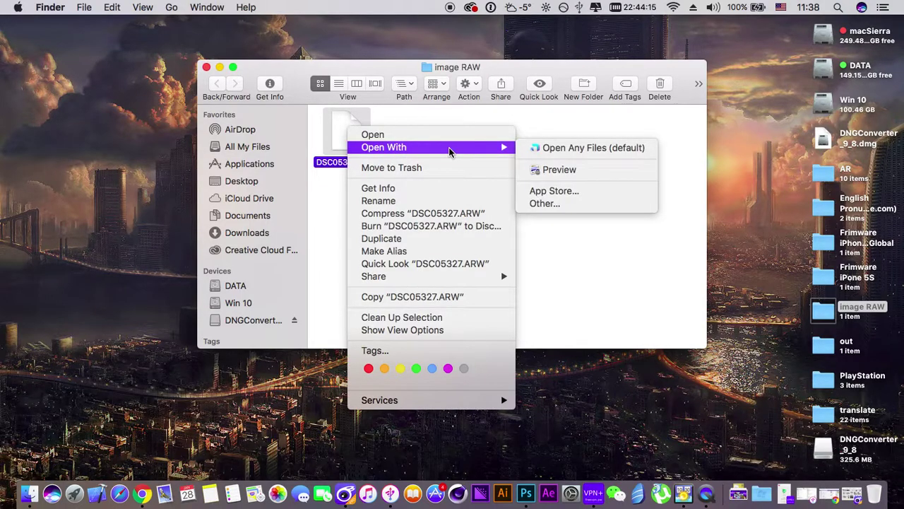
left_click(565, 246)
left_click(523, 219)
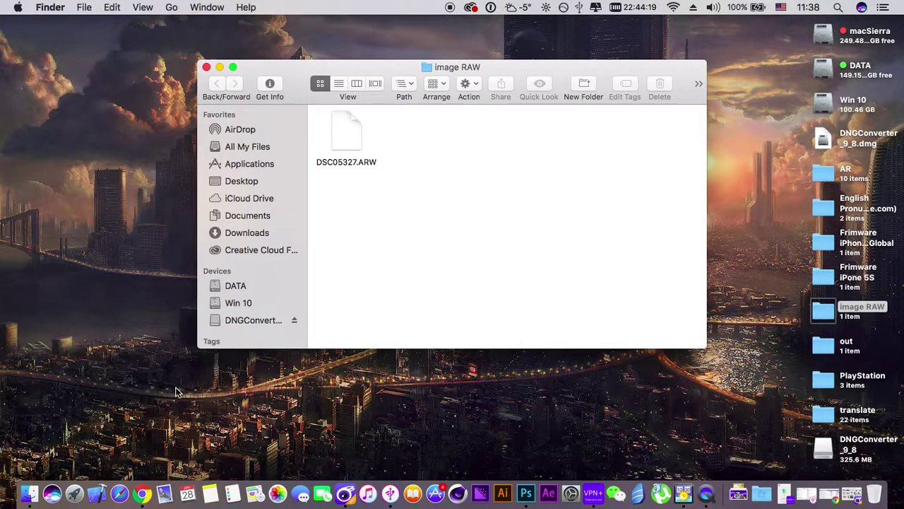
left_click(179, 387)
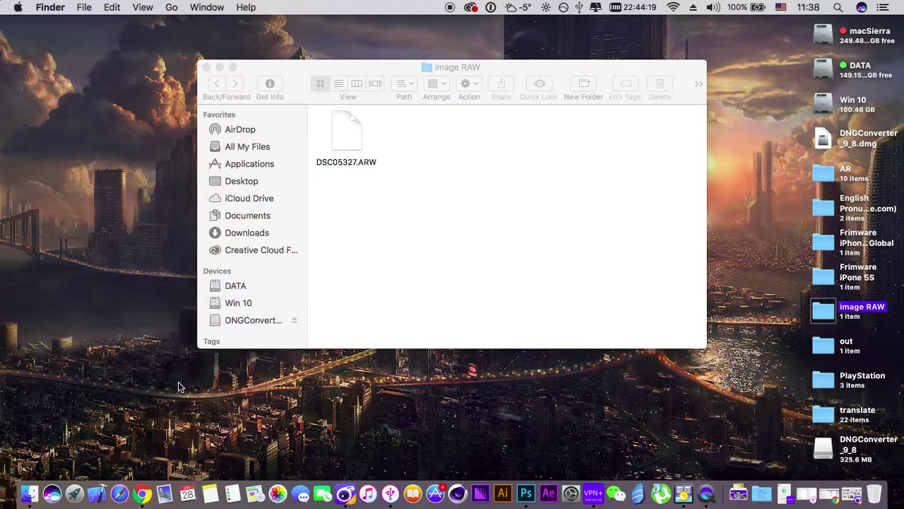
left_click(206, 67)
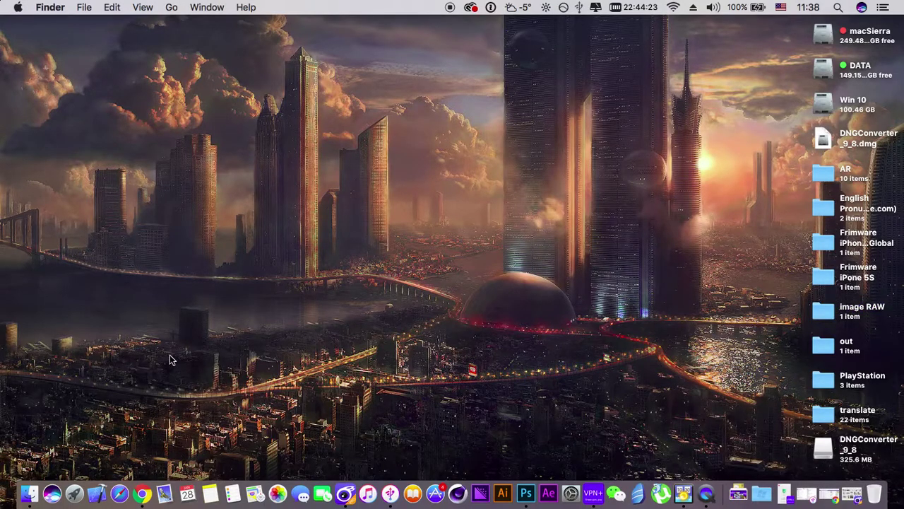
Launch Adobe DNG Converter from the second Launchpad page
left_click(81, 493)
scroll(565, 383, "left", 3)
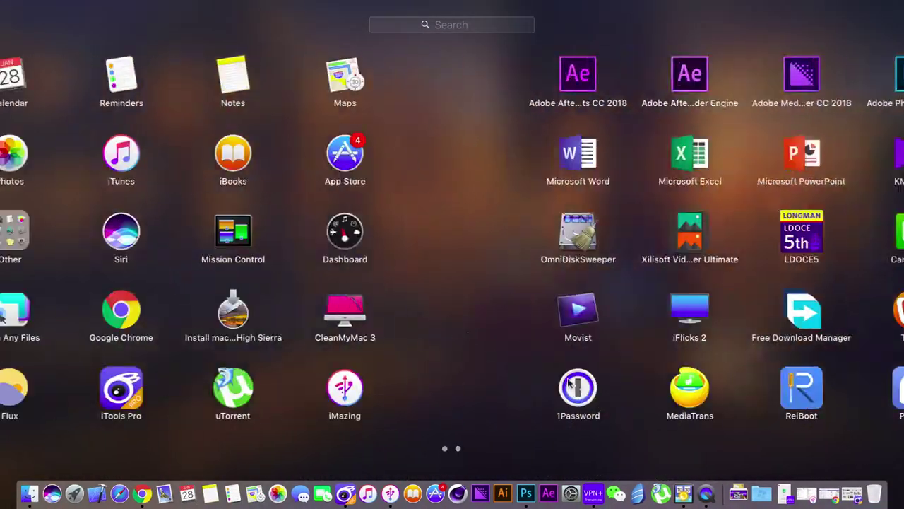
left_click(679, 399)
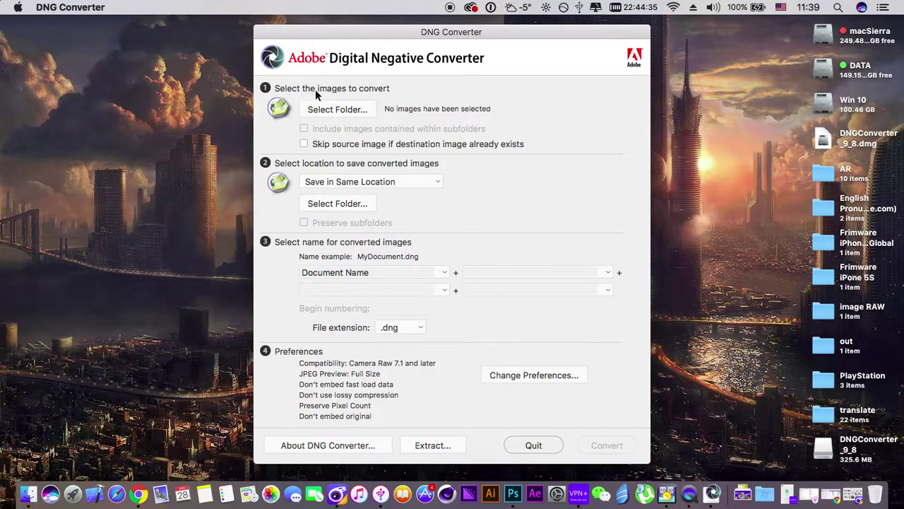
Browse the source folder chooser to the image RAW folder on the Desktop
left_click(347, 113)
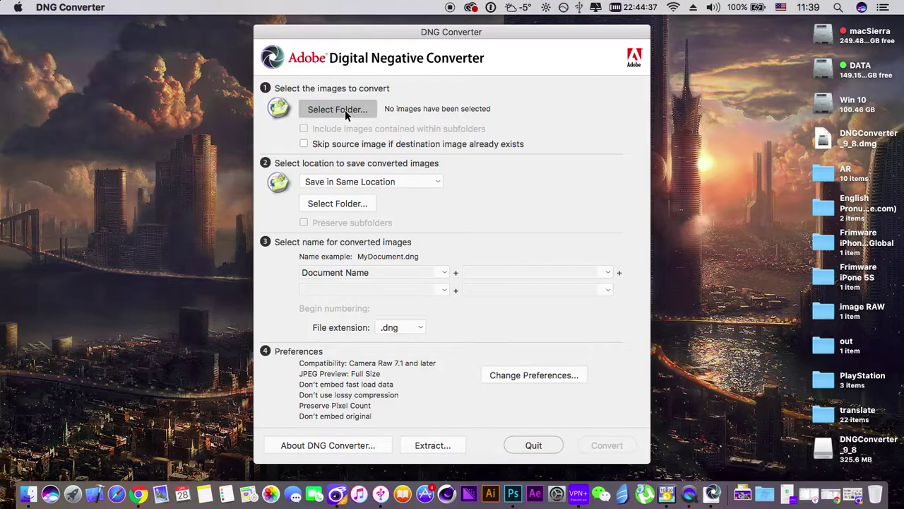
left_click(865, 307)
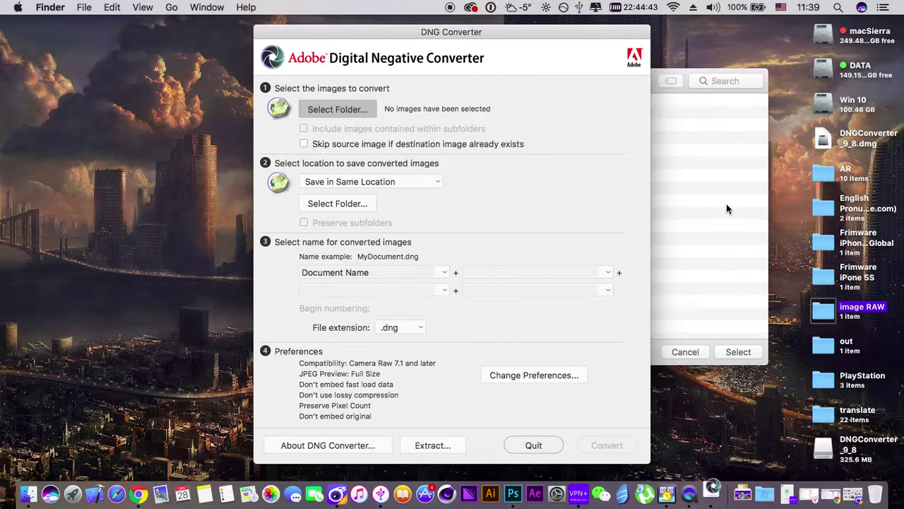
left_click(721, 195)
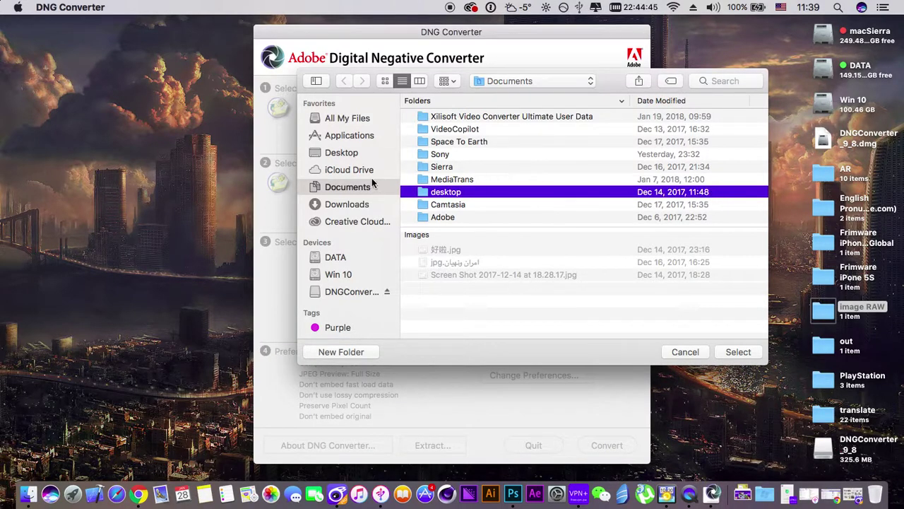
left_click(343, 151)
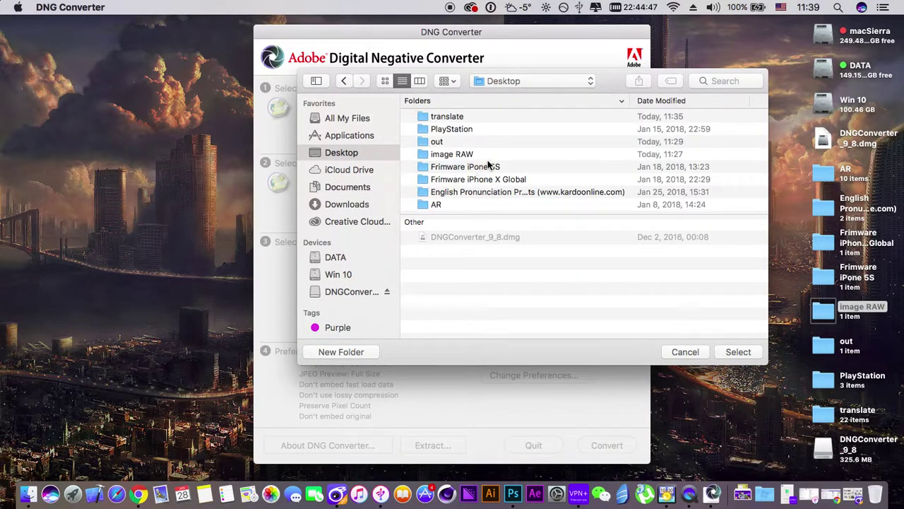
left_click(819, 315)
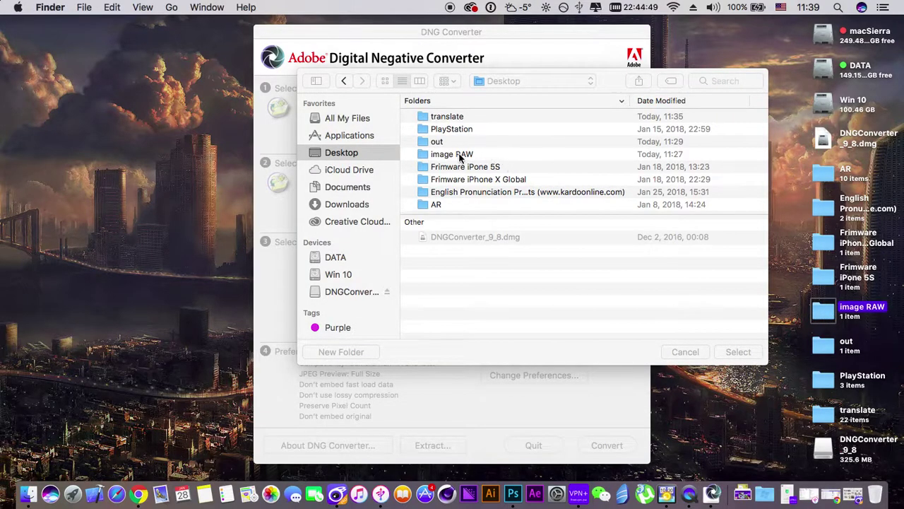
left_click(456, 158)
left_click(455, 158)
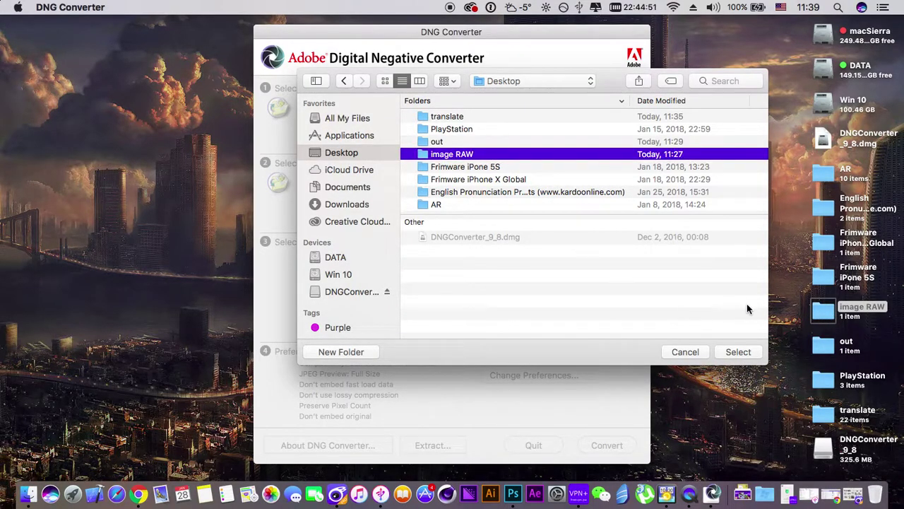
left_click(829, 315)
Confirm image RAW holds DSC05327.ARW and set it as the source folder
double_click(829, 315)
left_click_drag(554, 77, 659, 182)
left_click(445, 238)
left_click(312, 174)
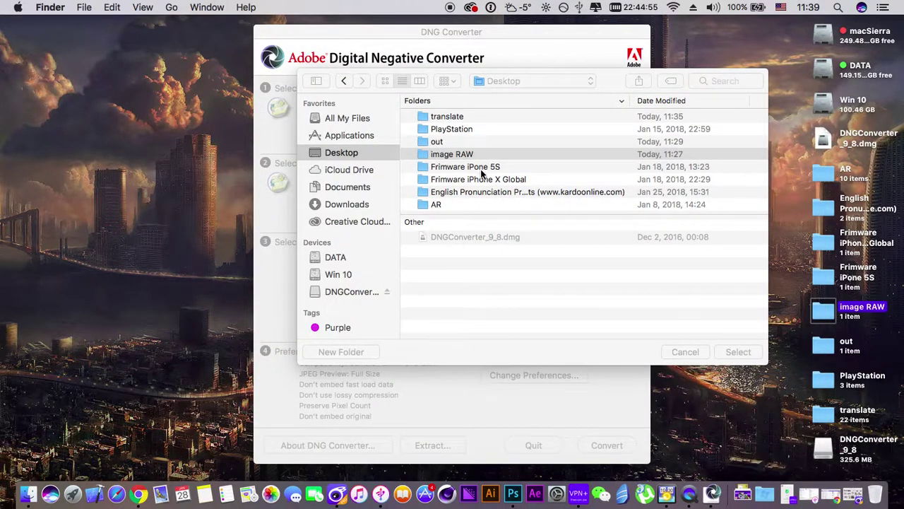
left_click(463, 155)
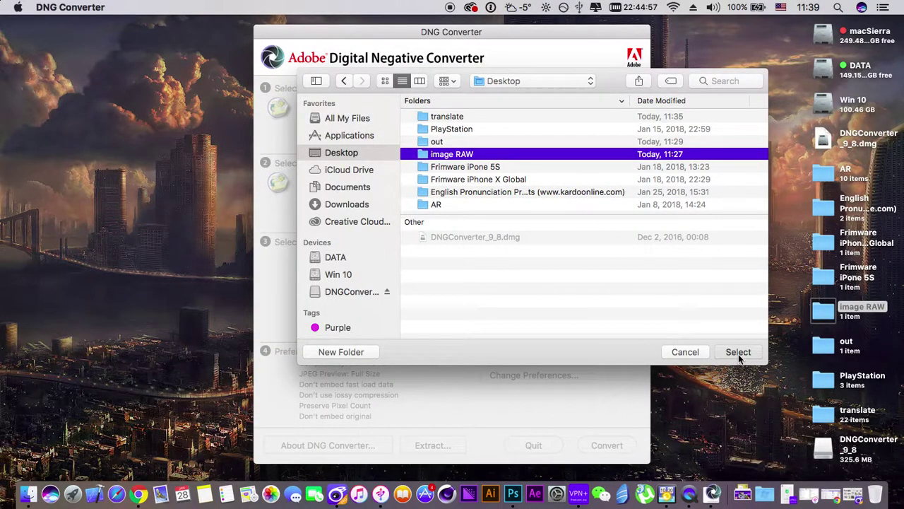
left_click(738, 352)
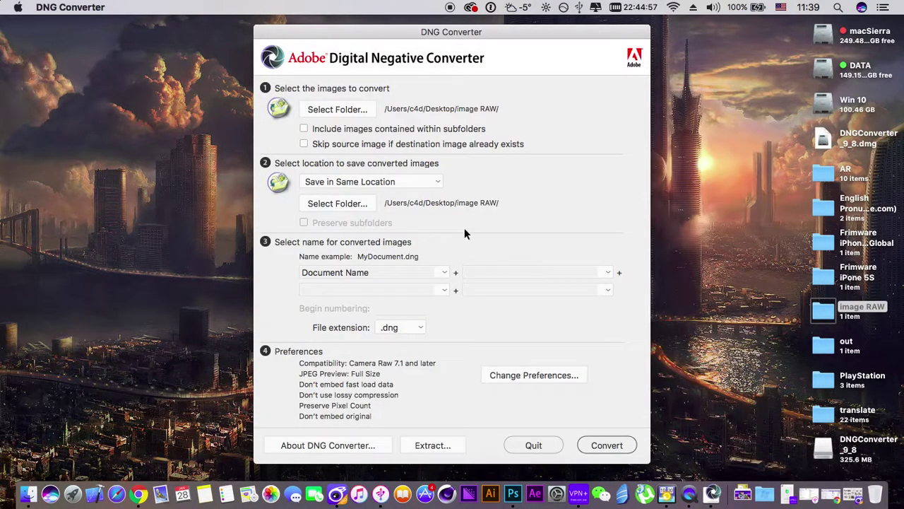
Point the destination chooser at the Desktop out folder and open out to inspect it
left_click(362, 201)
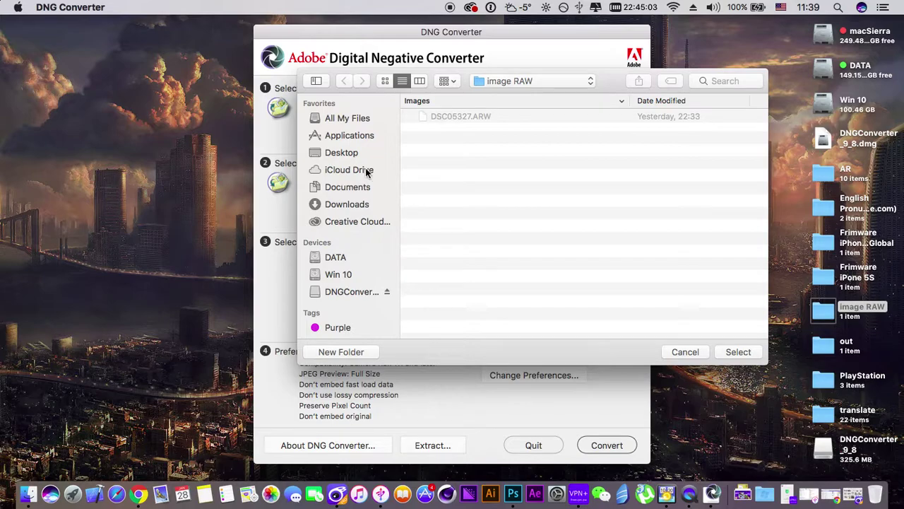
left_click(352, 159)
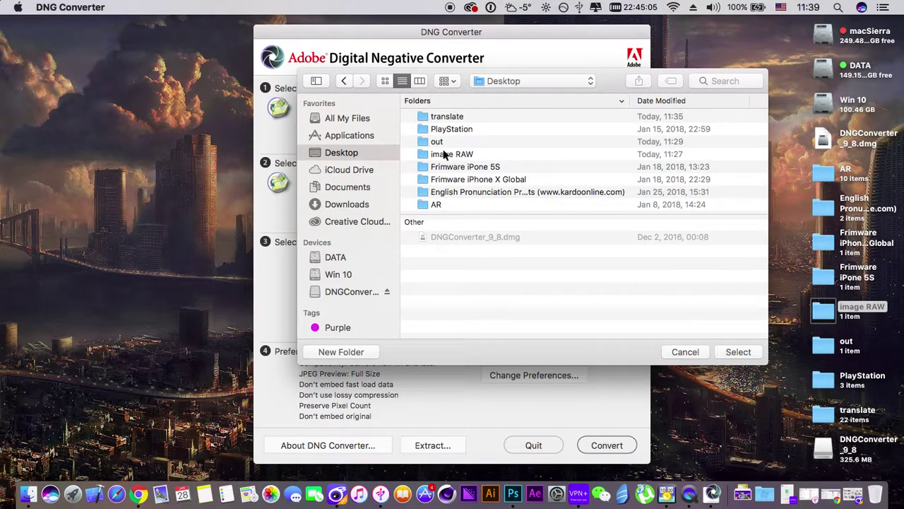
left_click(437, 143)
left_click(834, 353)
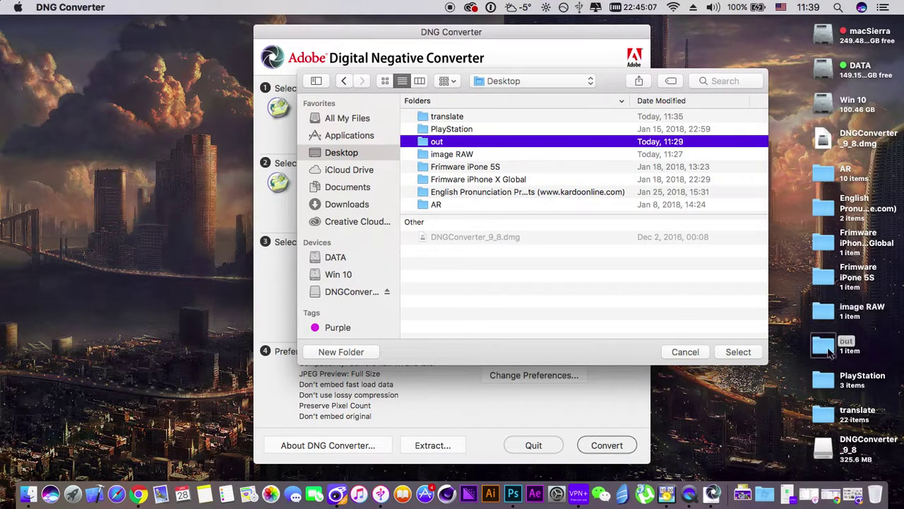
left_click(438, 141)
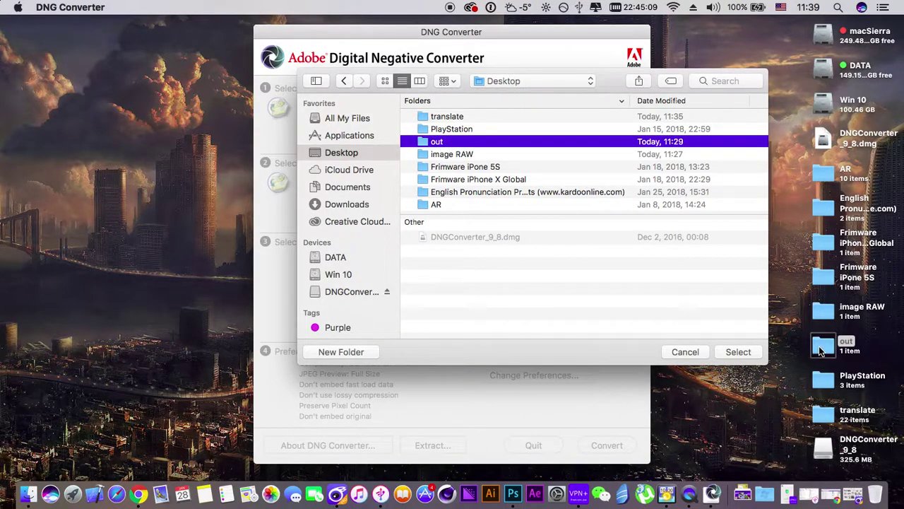
left_click(819, 351)
double_click(820, 351)
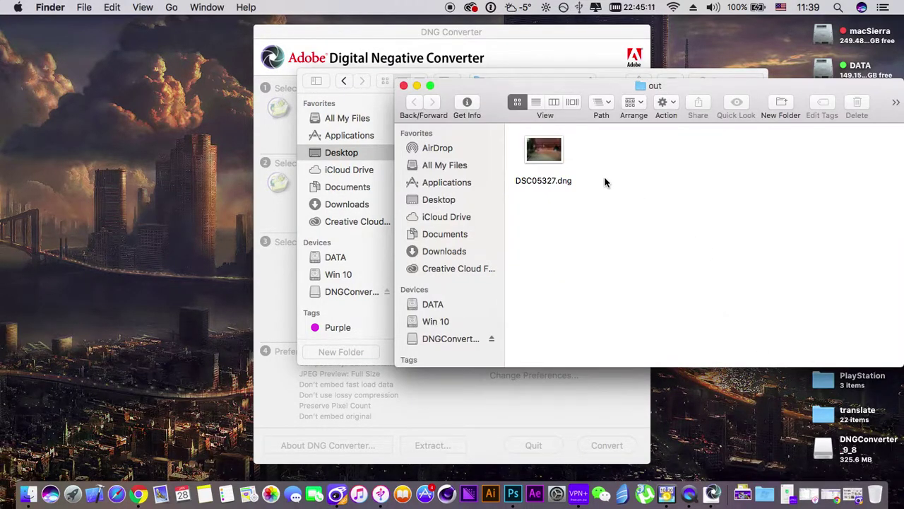
Trash the old DSC05327.dng from out and permanently empty the Trash
left_click(555, 164)
right_click(555, 161)
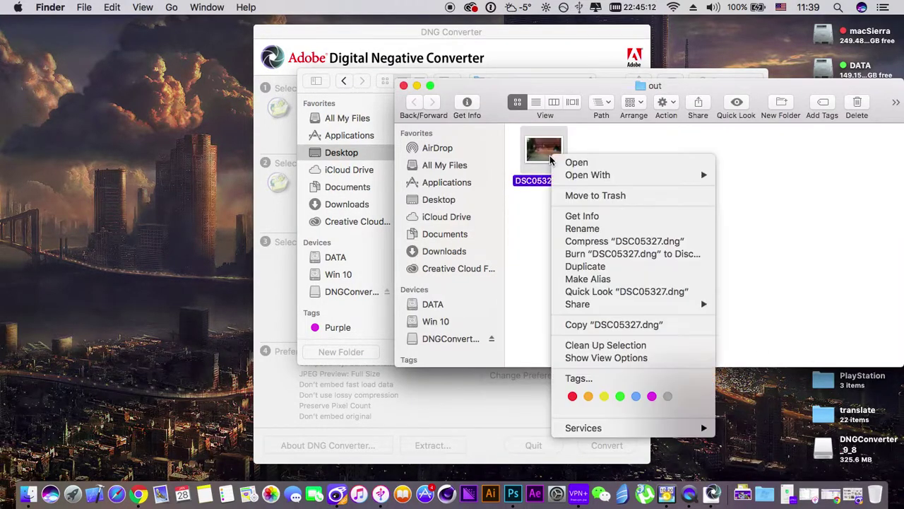
left_click(593, 198)
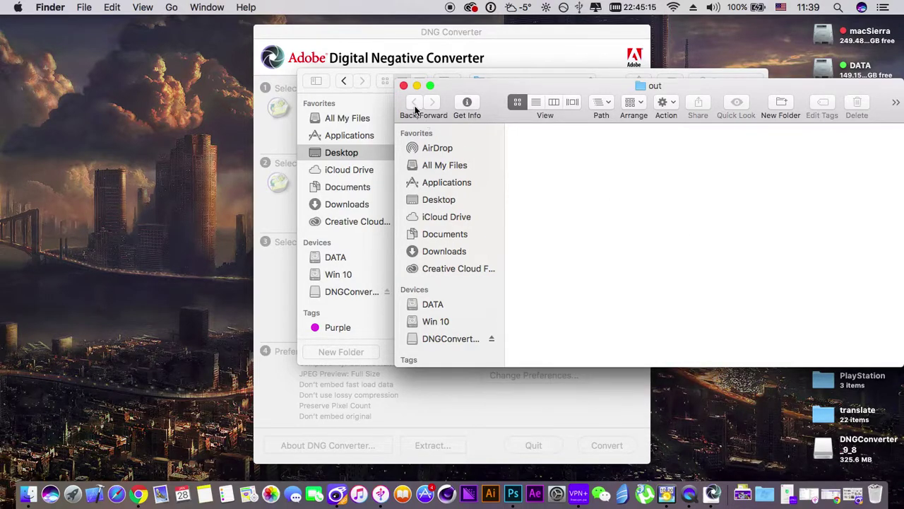
left_click(404, 85)
right_click(874, 493)
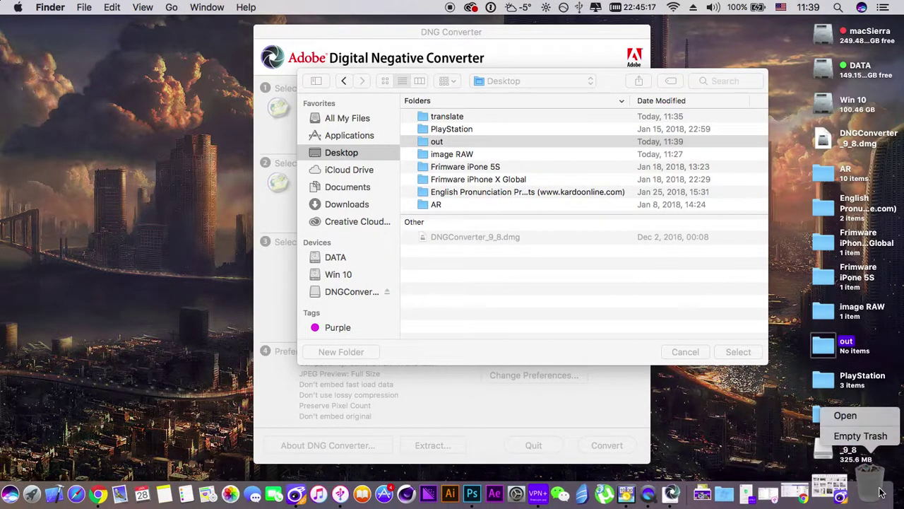
left_click(870, 436)
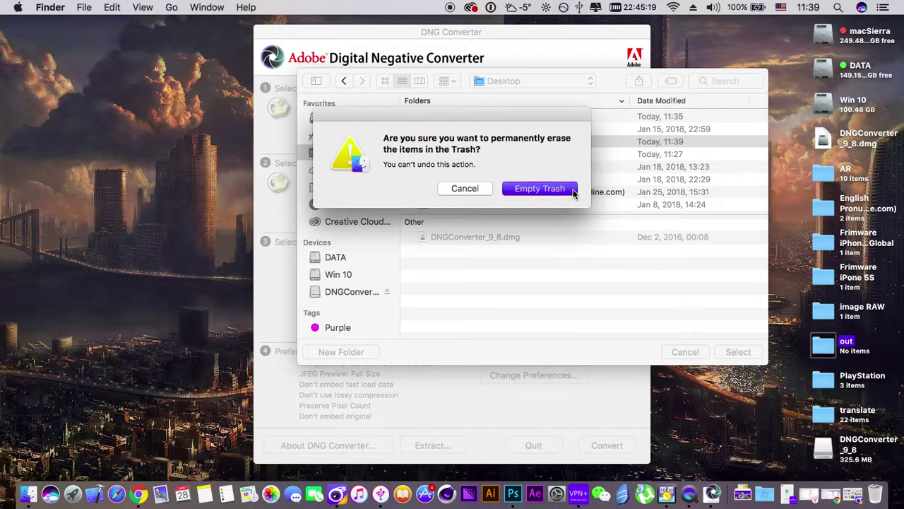
left_click(571, 199)
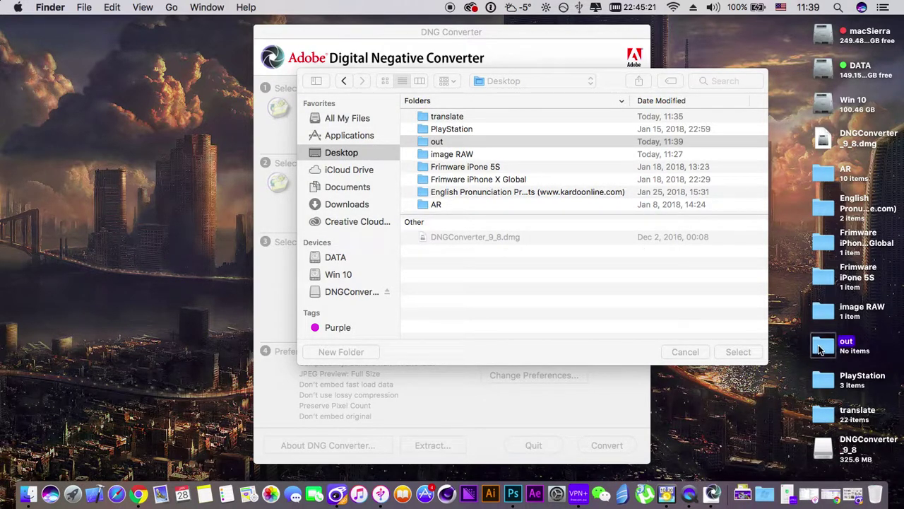
Verify out is empty and select it as the save location
double_click(822, 346)
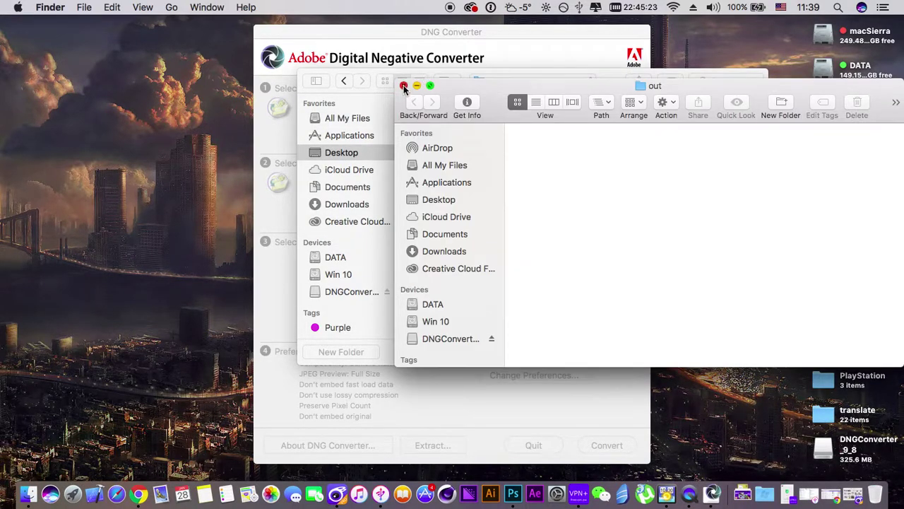
left_click(403, 85)
left_click(437, 144)
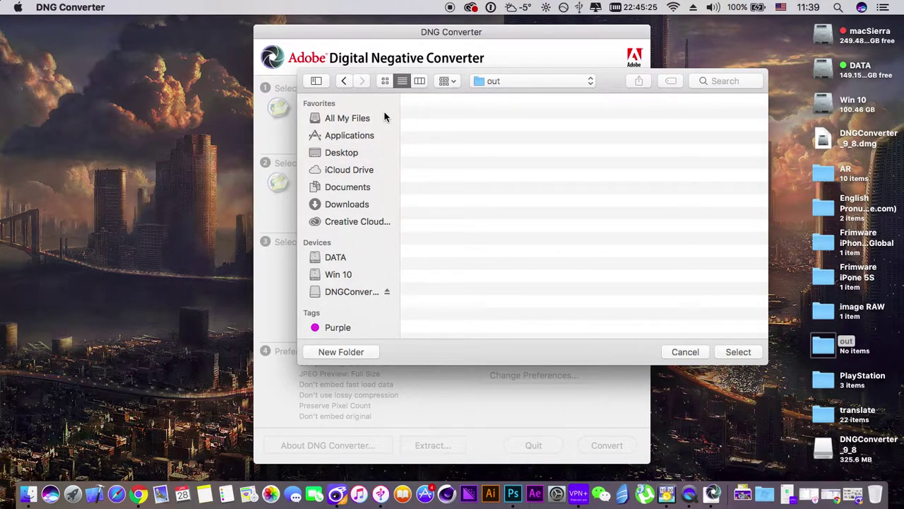
left_click(343, 82)
left_click(437, 143)
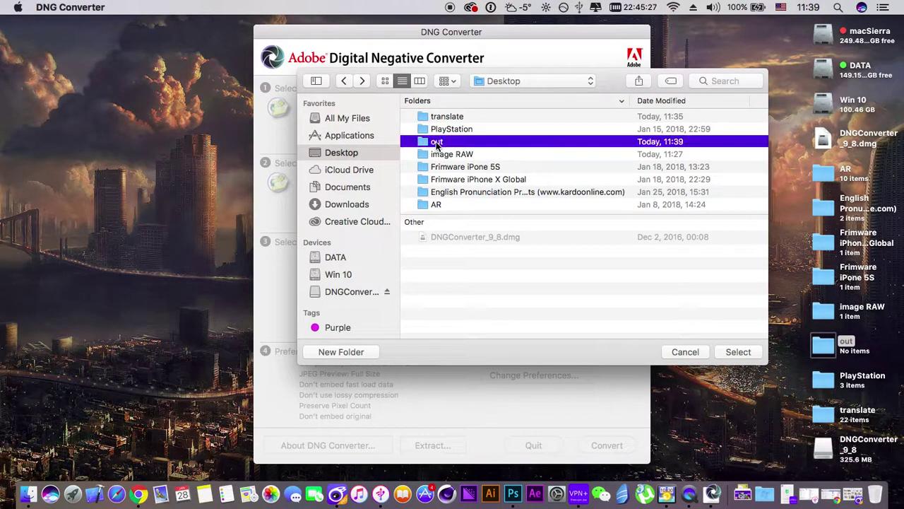
left_click(737, 352)
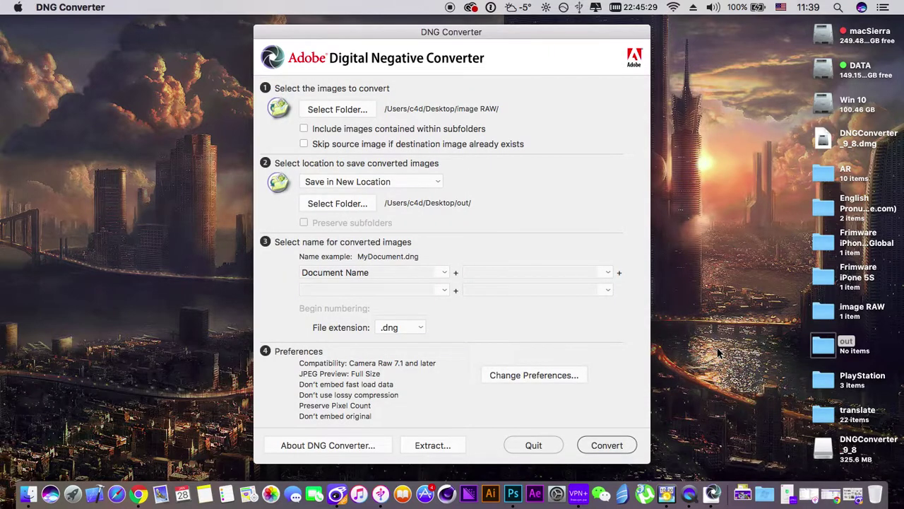
Keep Full Size JPEG previews and the lowercase .dng extension, then convert
left_click(540, 374)
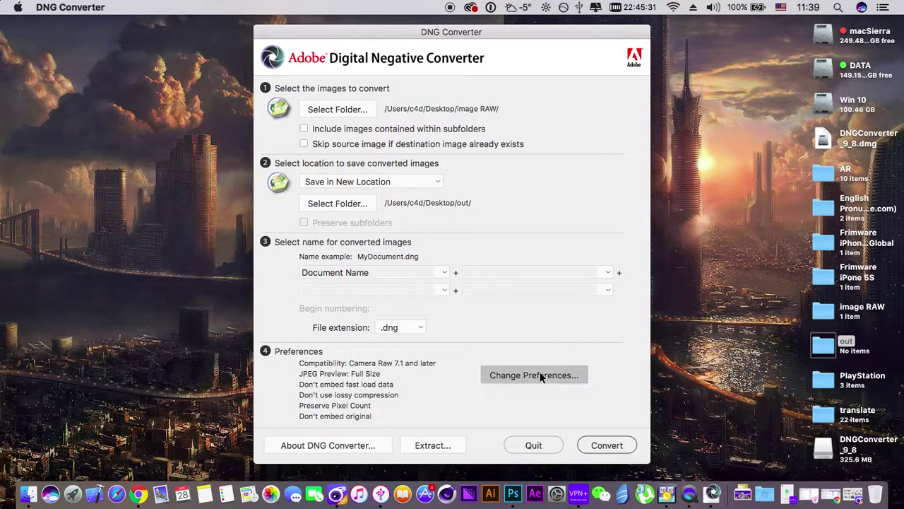
left_click(439, 174)
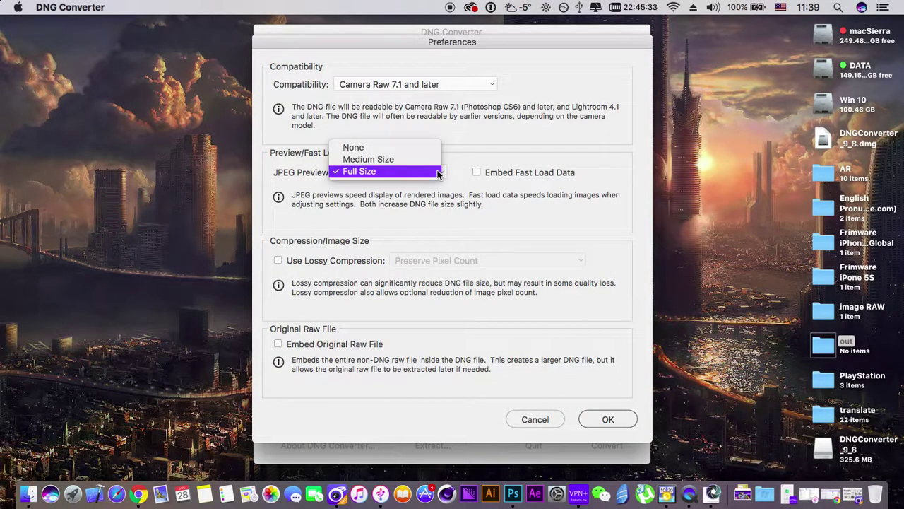
left_click(399, 173)
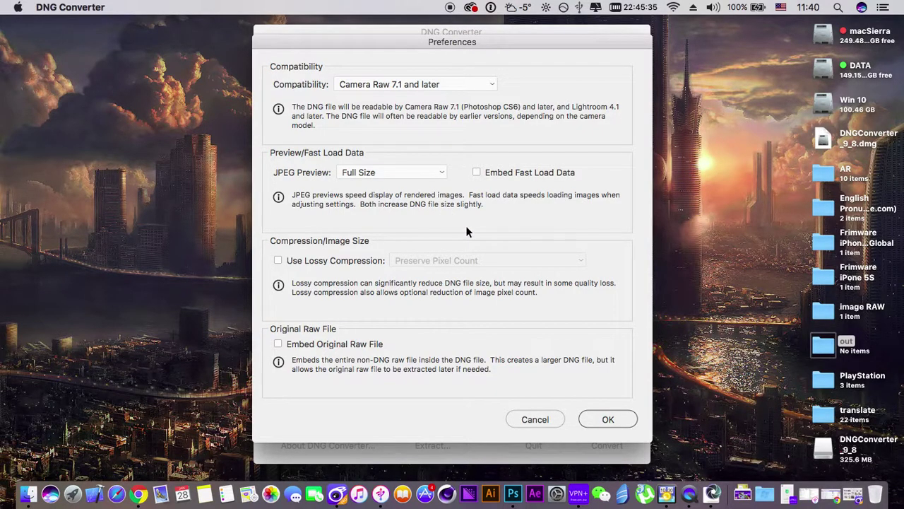
left_click(608, 420)
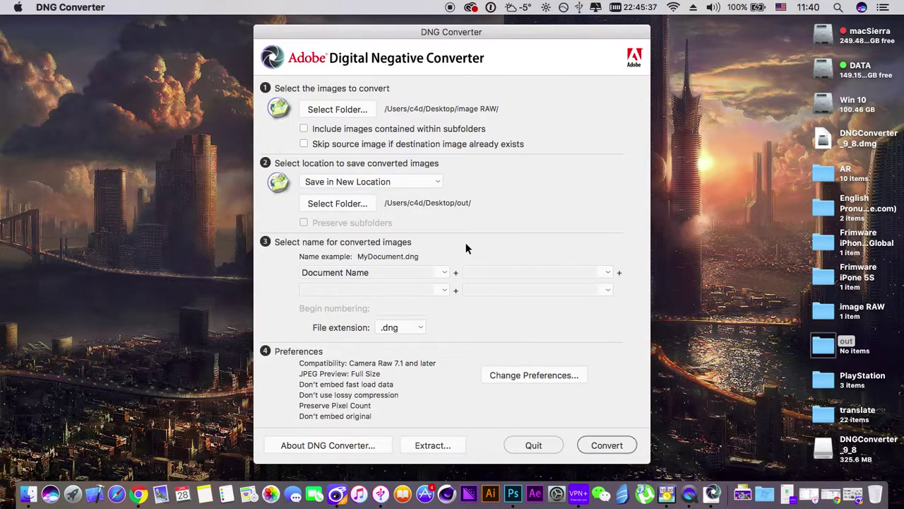
left_click(416, 331)
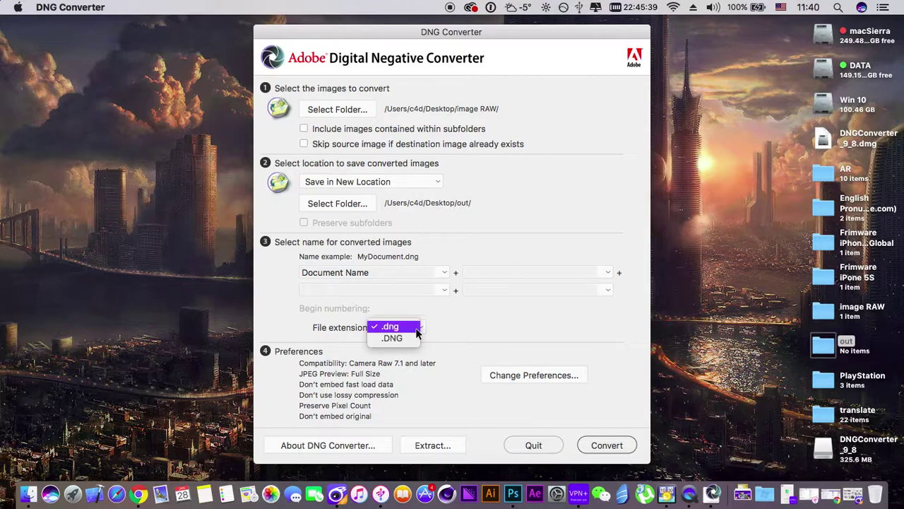
left_click(456, 330)
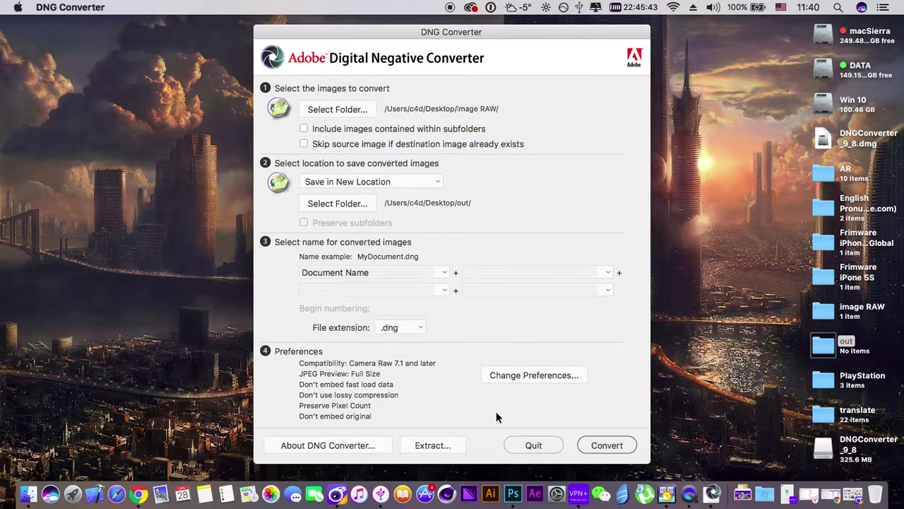
left_click(608, 446)
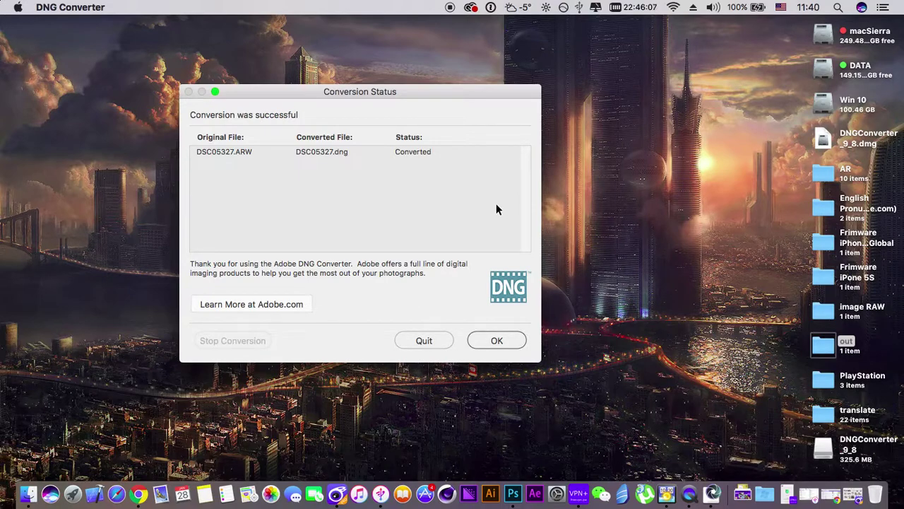
Dismiss the successful conversion report for DSC05327.dng
left_click(492, 345)
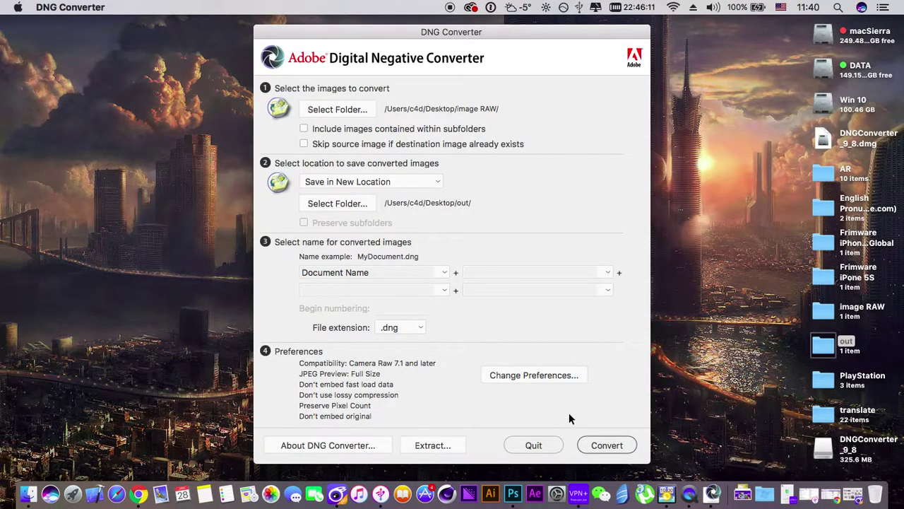
left_click(532, 446)
Open the out folder and select the converted DSC05327.dng
left_click_drag(532, 450, 498, 353)
double_click(821, 345)
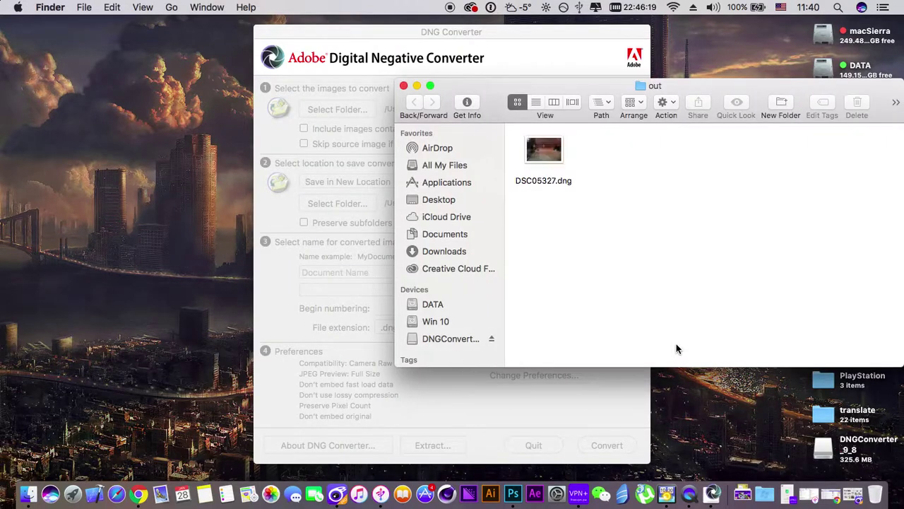
left_click(552, 159)
left_click(618, 262)
left_click_drag(691, 89, 495, 127)
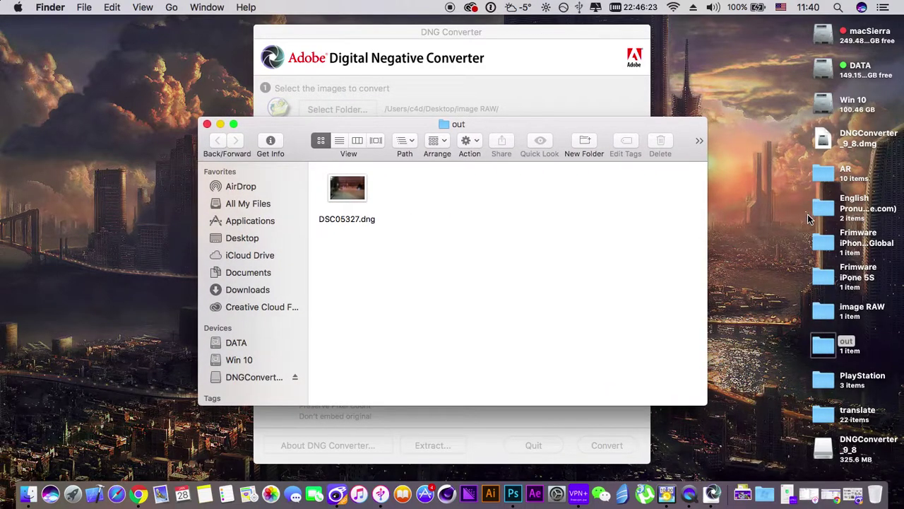
Open image RAW beside out and show both folders in column view
left_click(826, 313)
double_click(825, 313)
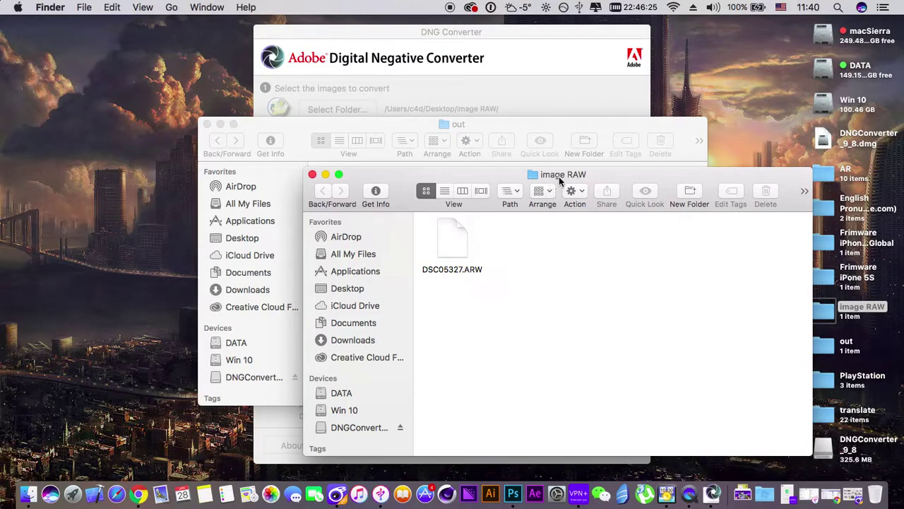
left_click_drag(559, 176, 758, 169)
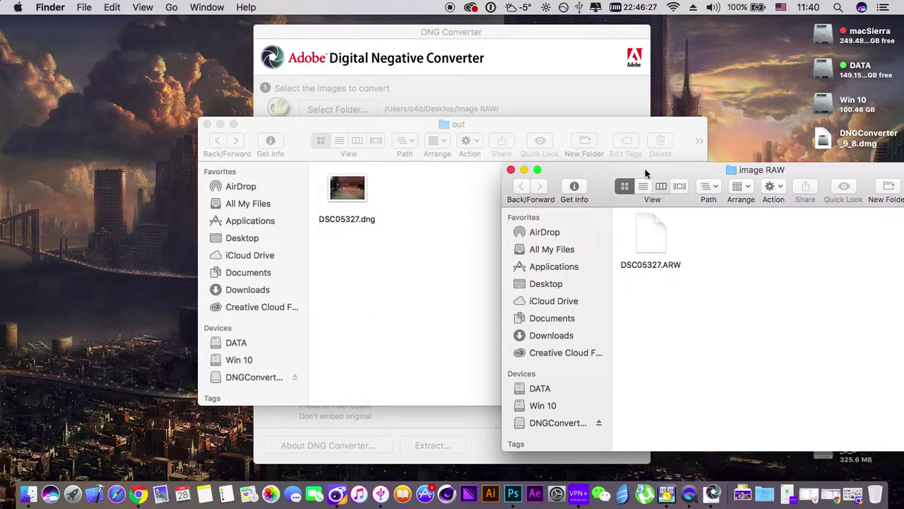
left_click(660, 186)
left_click(358, 140)
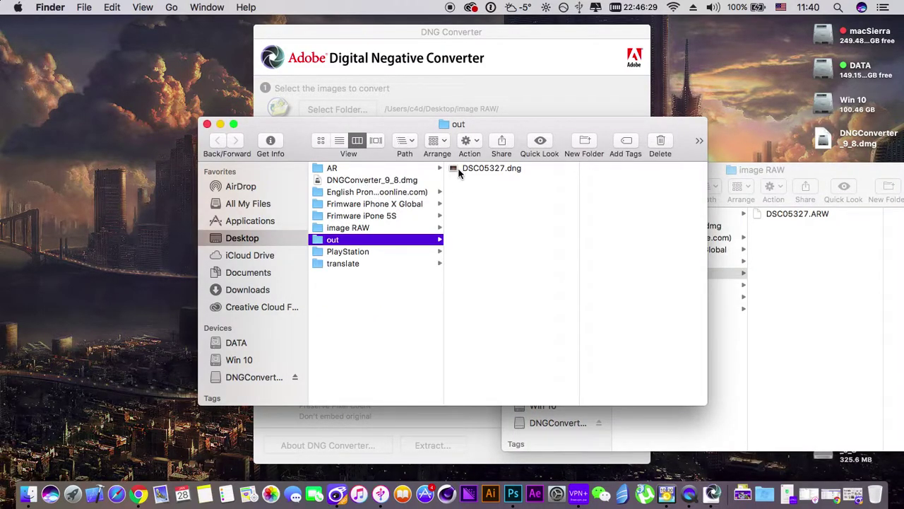
left_click(460, 169)
left_click(792, 211)
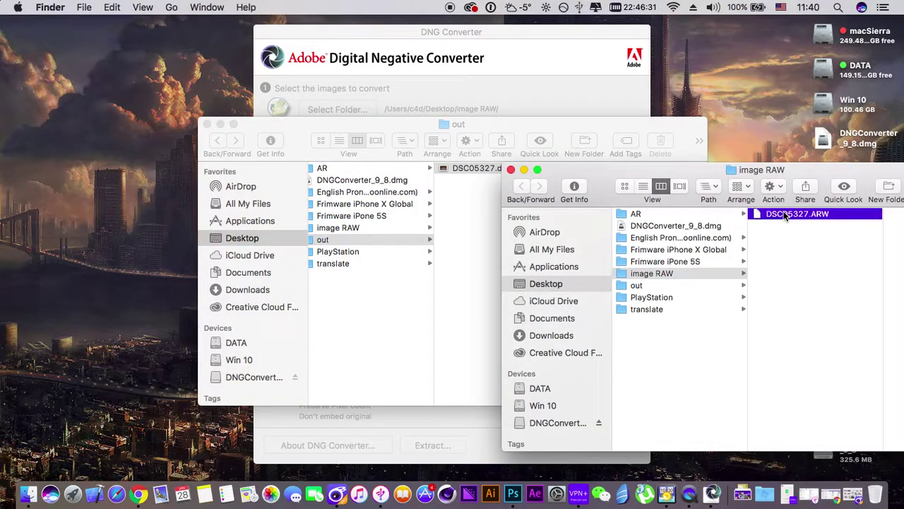
Arrange the two windows and compare against the original ARW's 43.2 MB size
left_click_drag(587, 124, 408, 66)
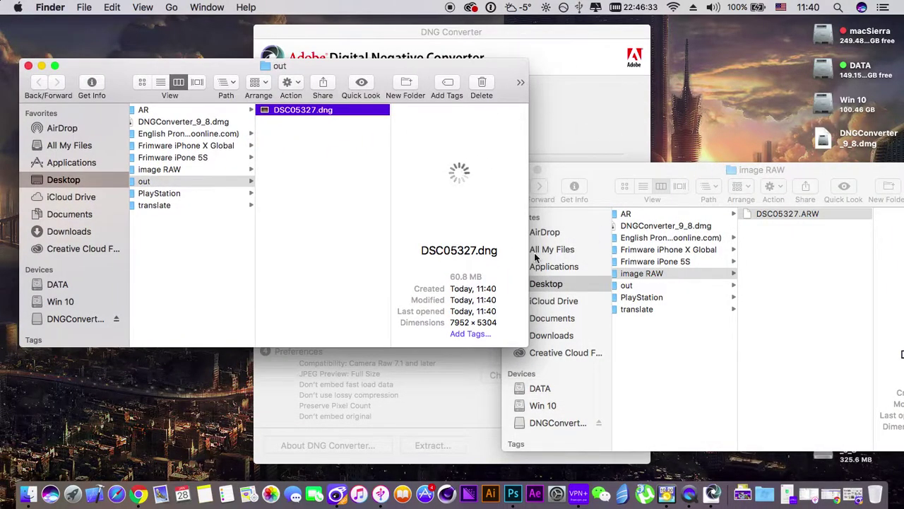
left_click_drag(460, 276, 443, 275)
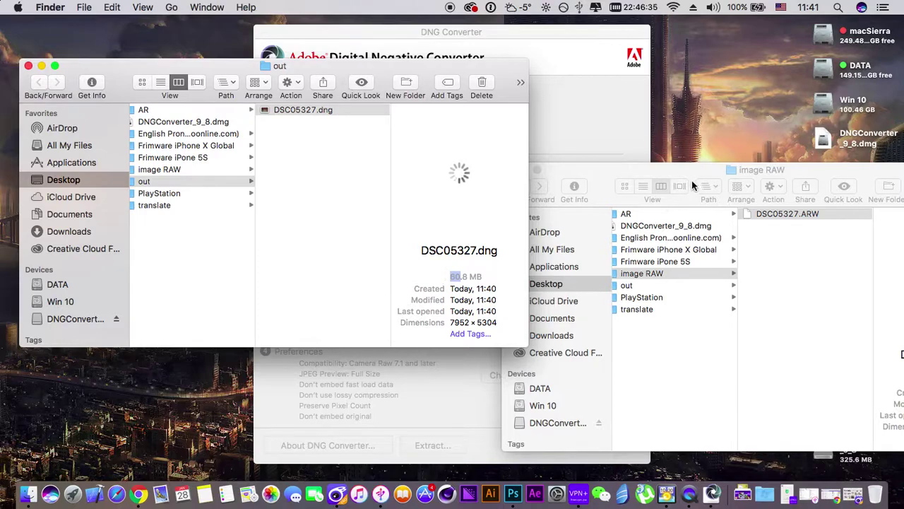
left_click_drag(691, 180, 321, 205)
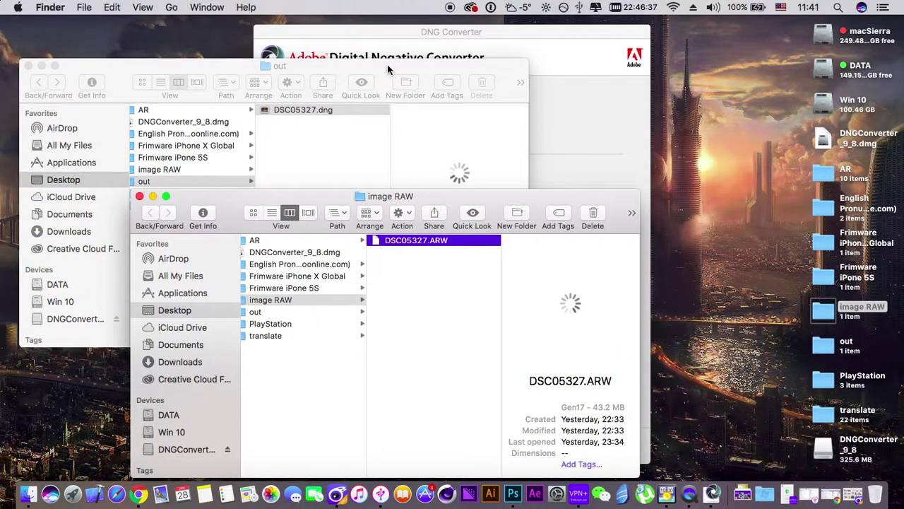
left_click_drag(387, 64, 543, 23)
left_click(614, 408)
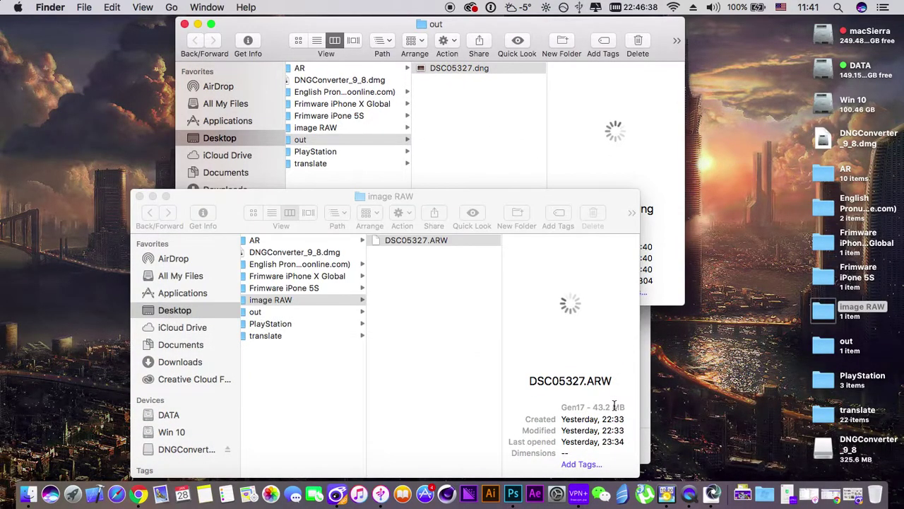
left_click_drag(579, 221, 511, 196)
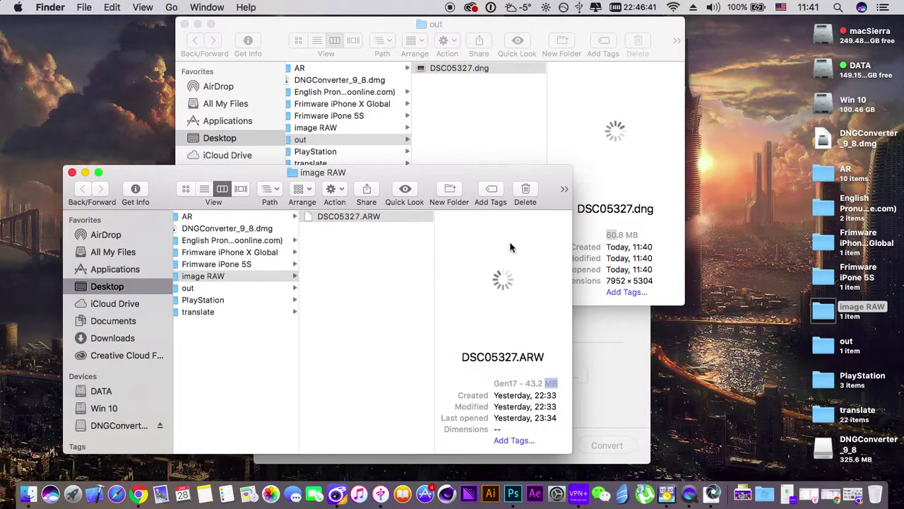
double_click(537, 382)
left_click(457, 351)
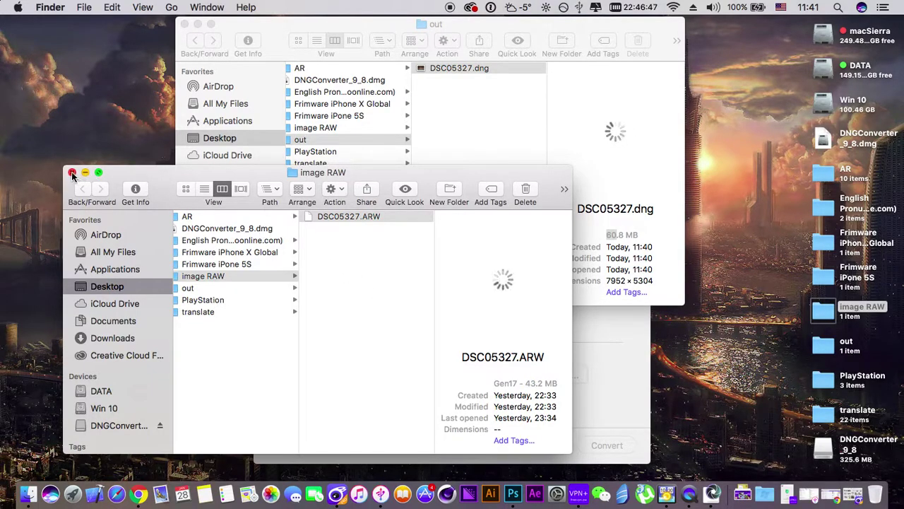
Close image RAW and open DSC05327.dng in Photoshop CC 2018's Camera Raw
left_click(71, 172)
left_click(298, 40)
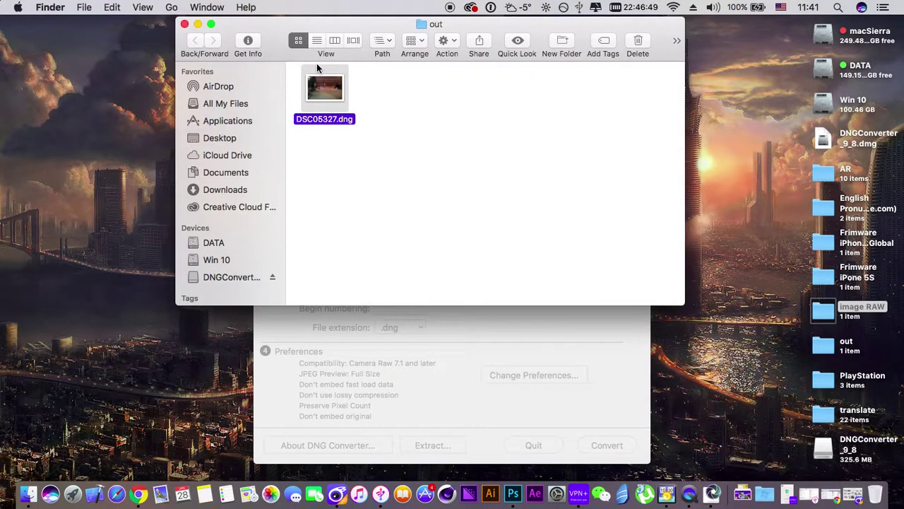
right_click(326, 85)
mouse_move(363, 104)
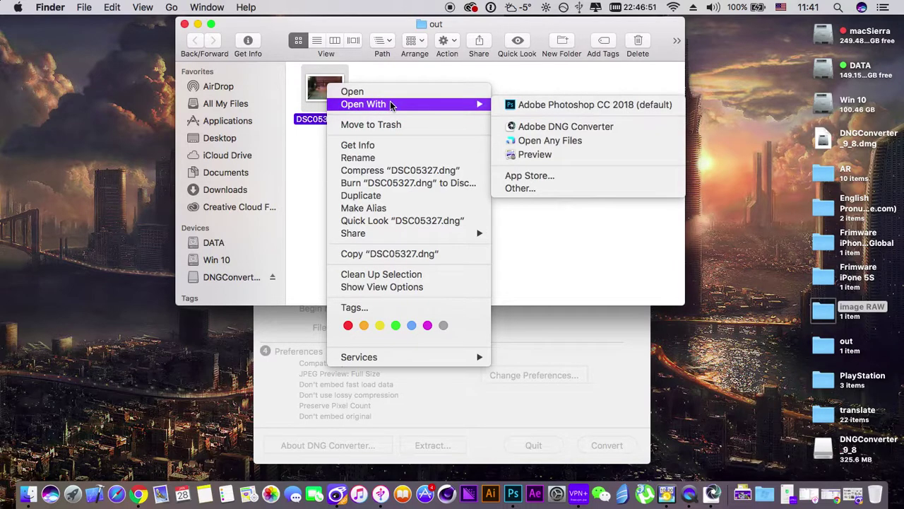
left_click(538, 106)
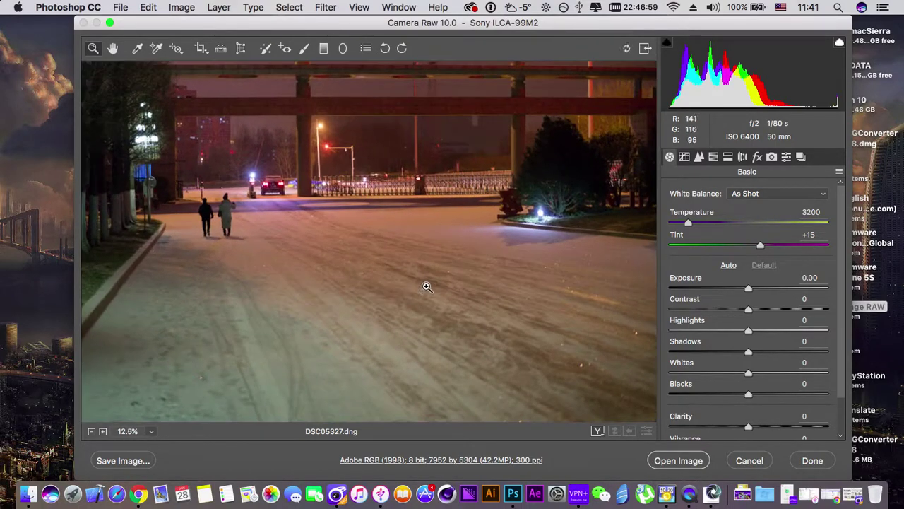
left_click(417, 297)
Zoom and pan the Camera Raw preview to inspect the night street, snowy road and fence
mouse_move(405, 276)
left_mouse_down()
mouse_move(472, 143)
mouse_move(410, 204)
left_mouse_up()
right_click(494, 228)
left_click(407, 233)
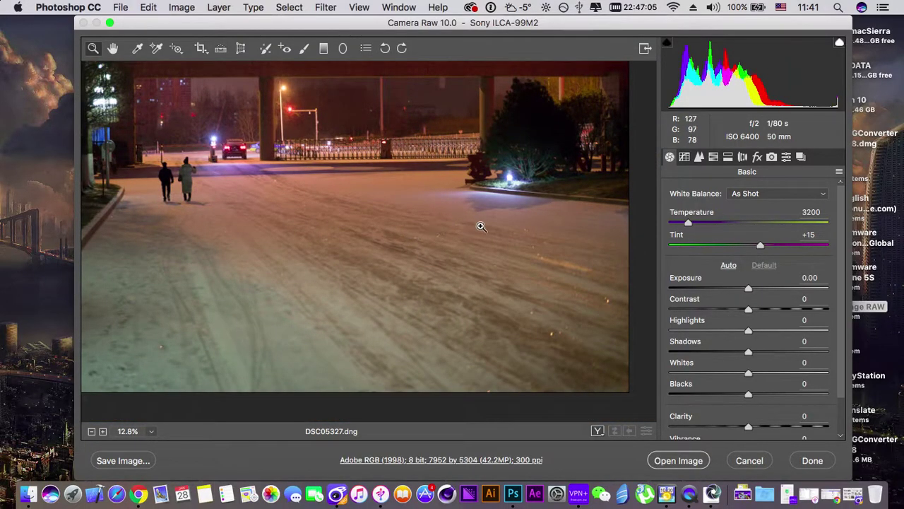
scroll(452, 243, "left", 5)
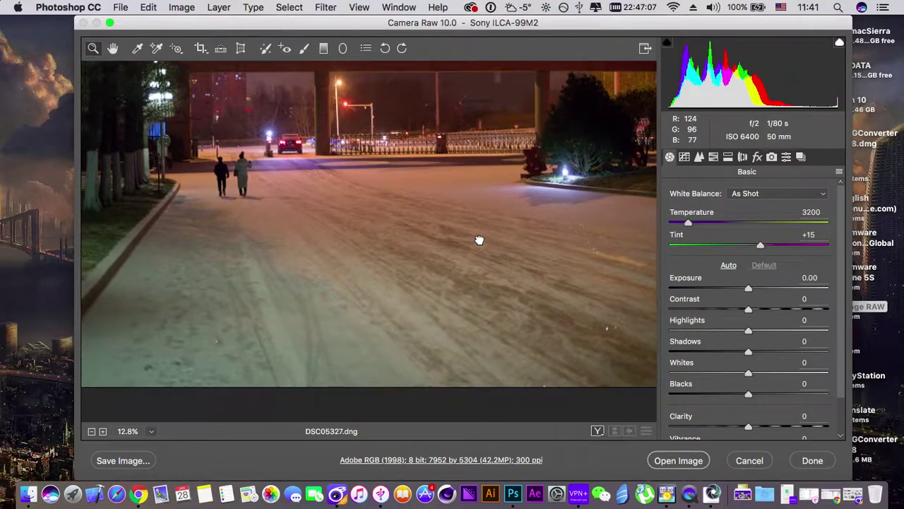
scroll(479, 240, "left", 5)
scroll(424, 212, "left", 5)
mouse_move(397, 189)
left_mouse_down()
mouse_move(403, 283)
mouse_move(349, 214)
mouse_move(327, 200)
mouse_move(302, 211)
left_mouse_up()
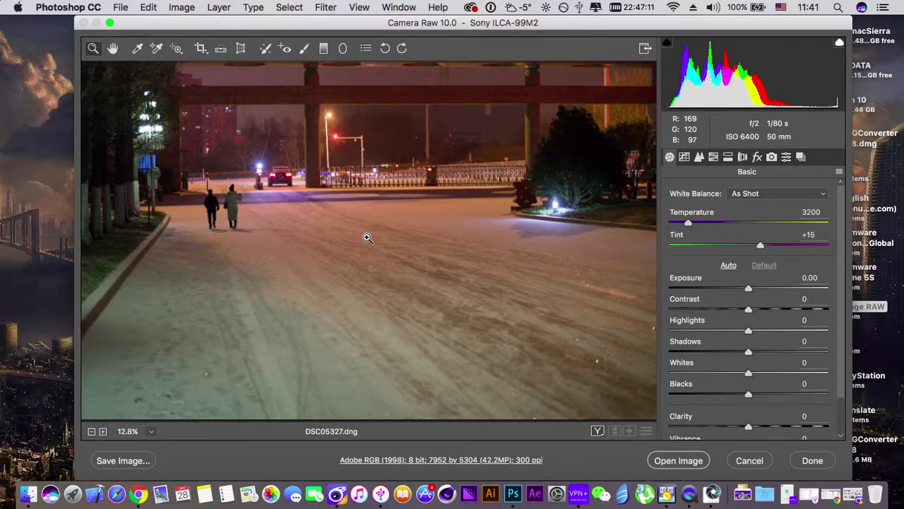
left_click(354, 252, "alt")
left_click_drag(327, 275, 402, 218)
Open DSC05327.dng from Camera Raw as a regular Photoshop image
left_click(120, 8)
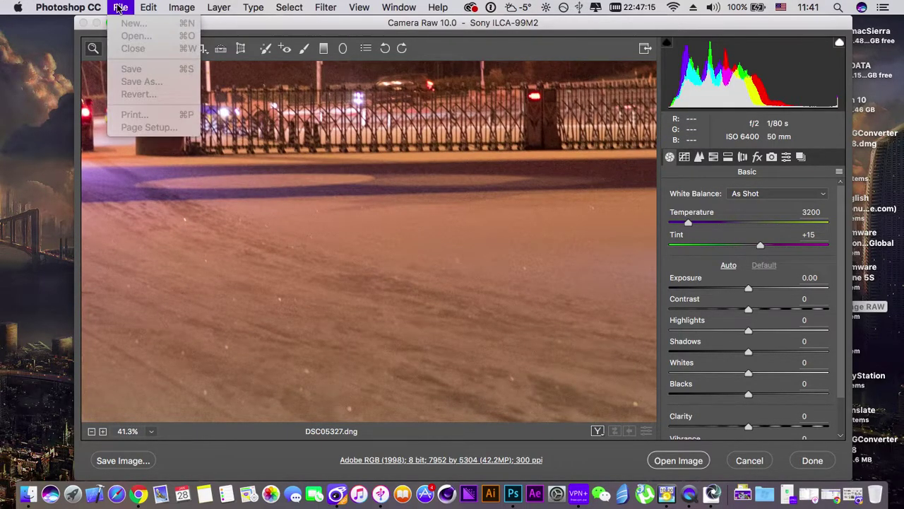
left_click(408, 198)
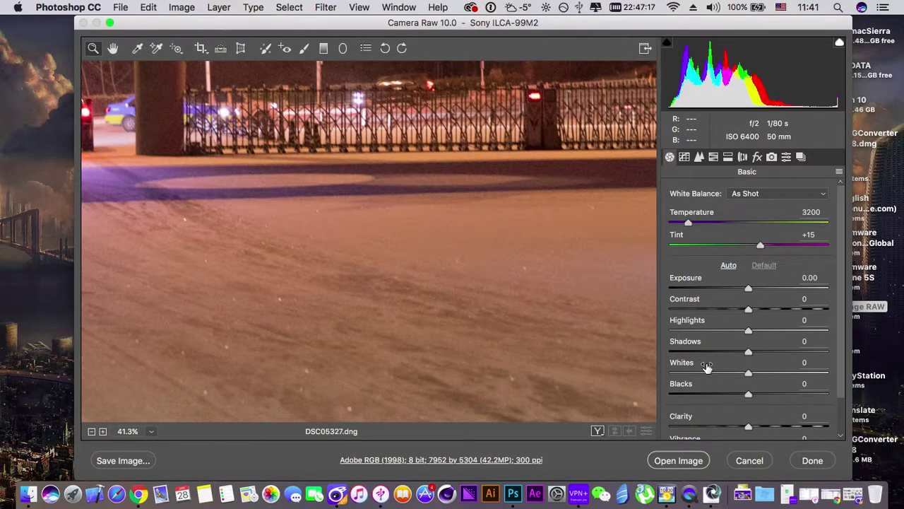
left_click(678, 460)
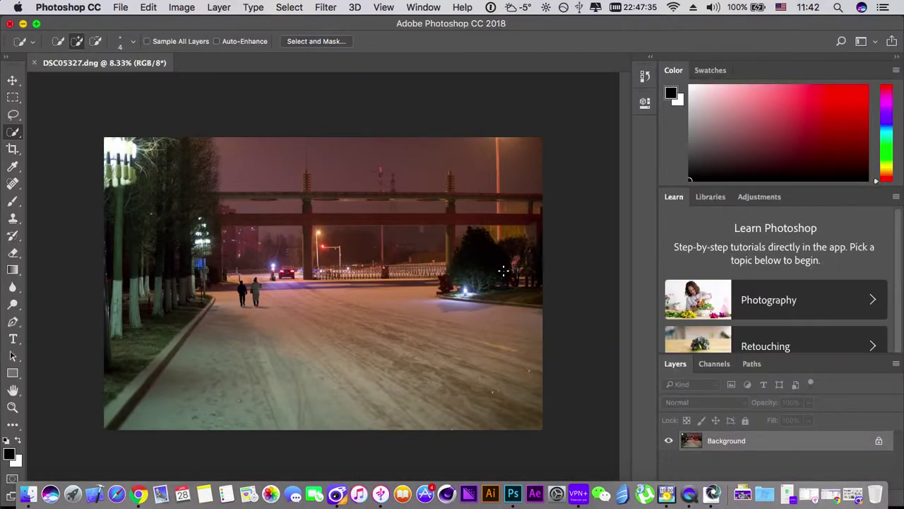
Convert the locked Background layer into an editable Layer 0
double_click(728, 439)
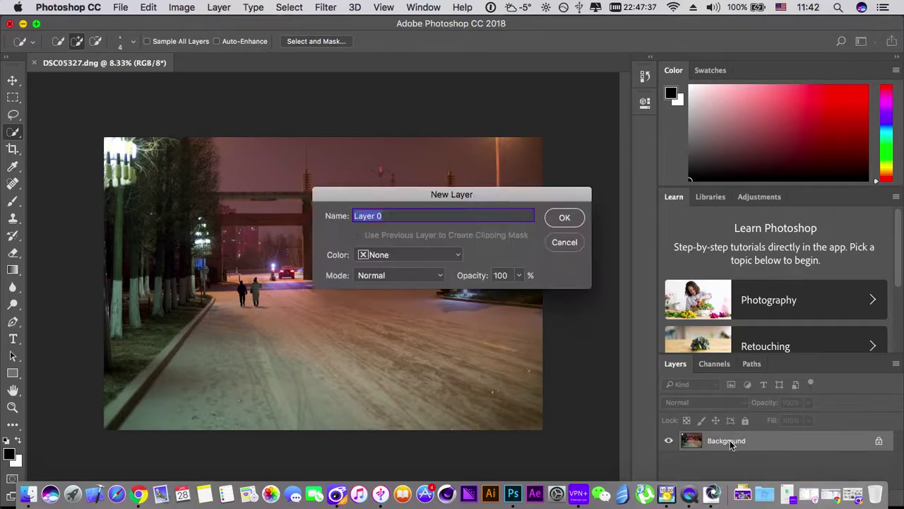
left_click(568, 227)
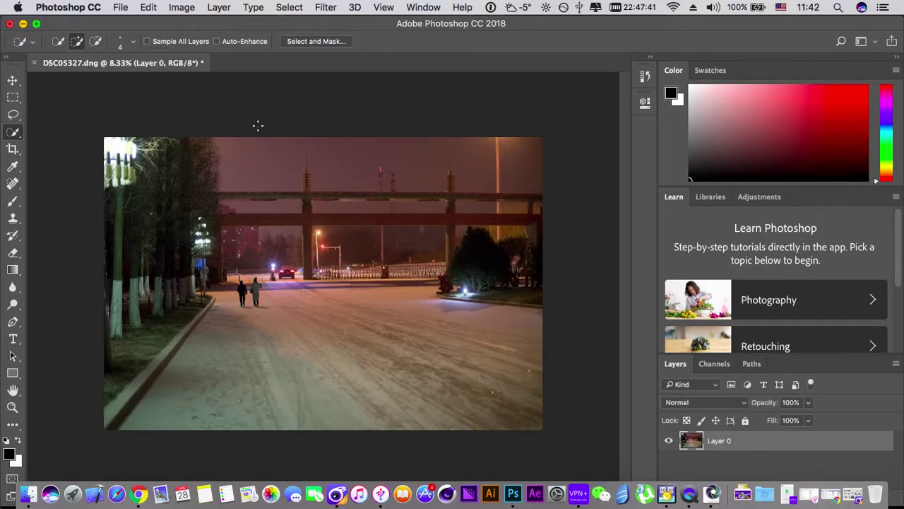
left_click(121, 8)
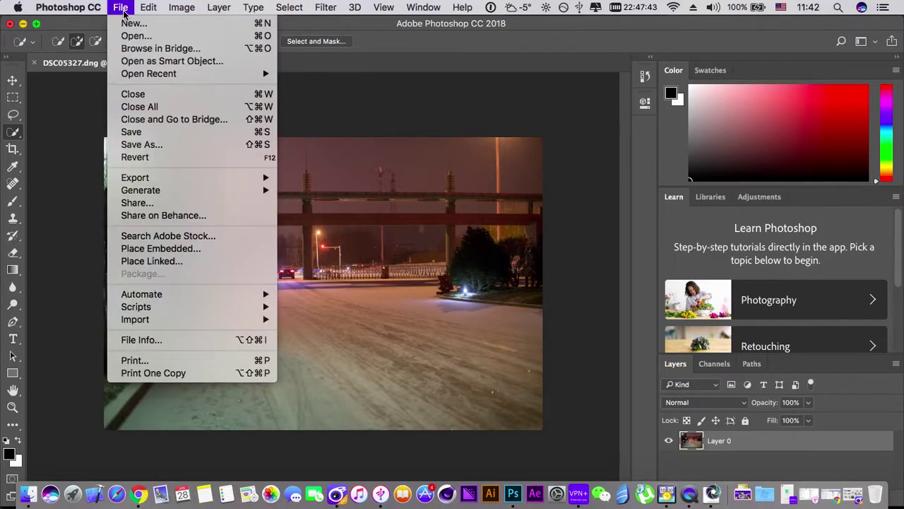
mouse_move(135, 177)
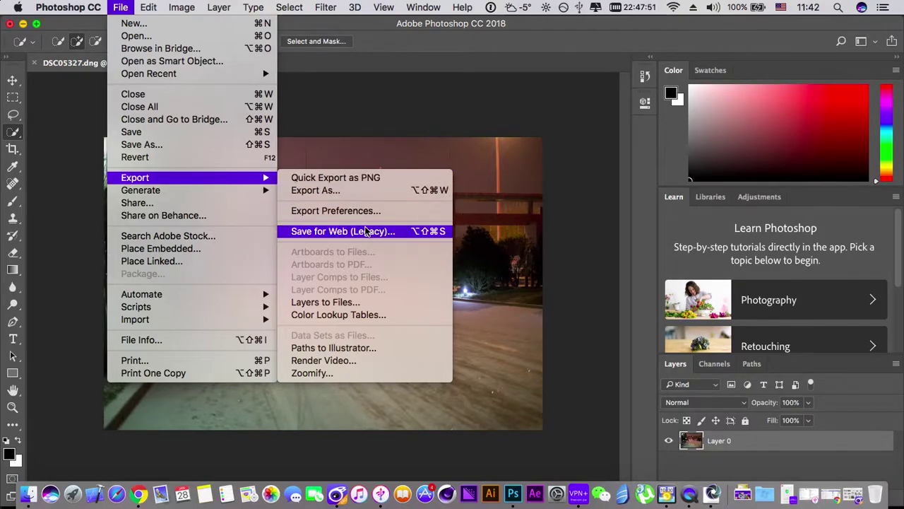
Quick-export the photo as DSC05327.png, saving it to the Desktop instead of out
left_click(364, 178)
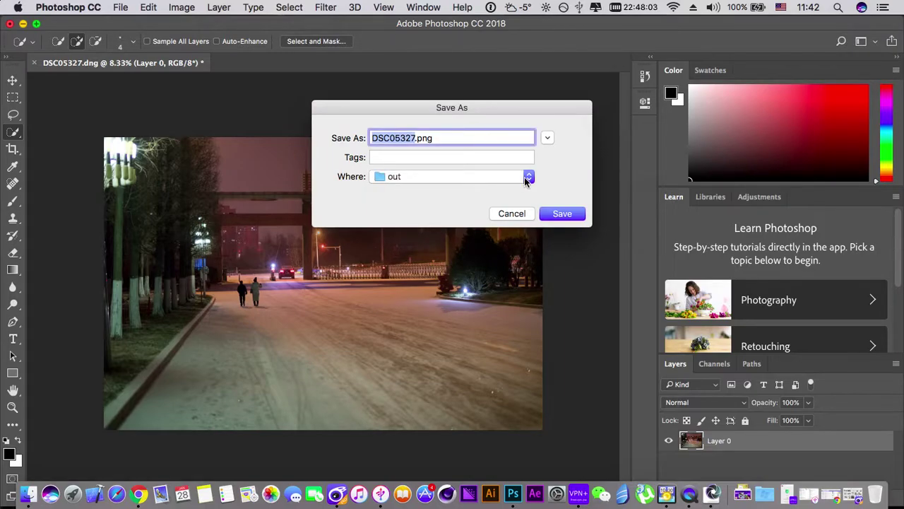
left_click(525, 180)
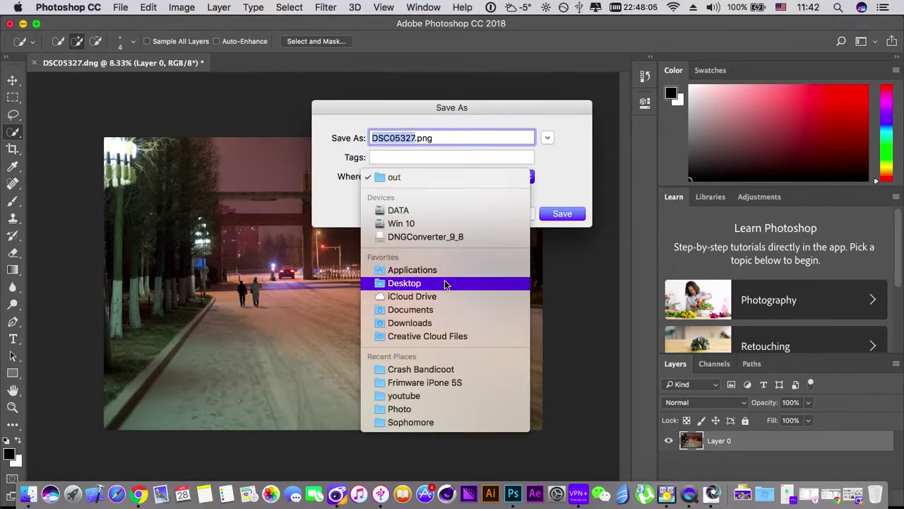
left_click(416, 283)
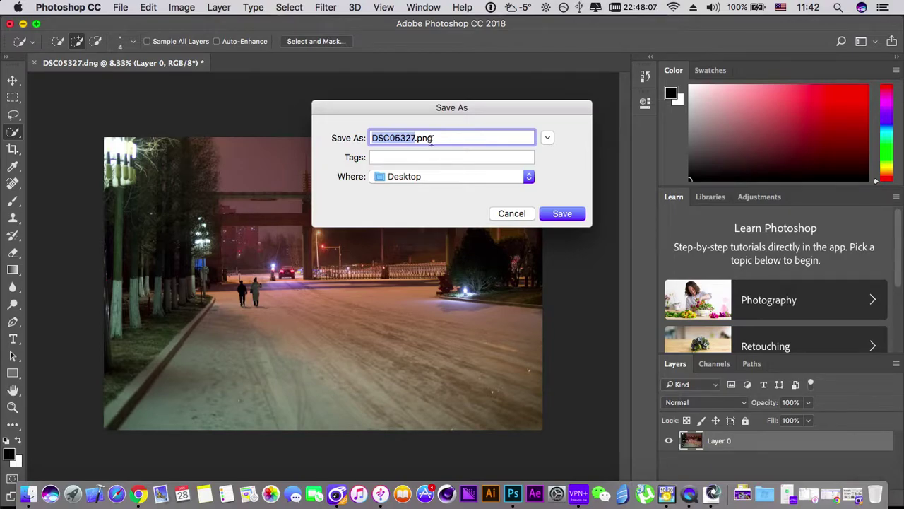
left_click(554, 217)
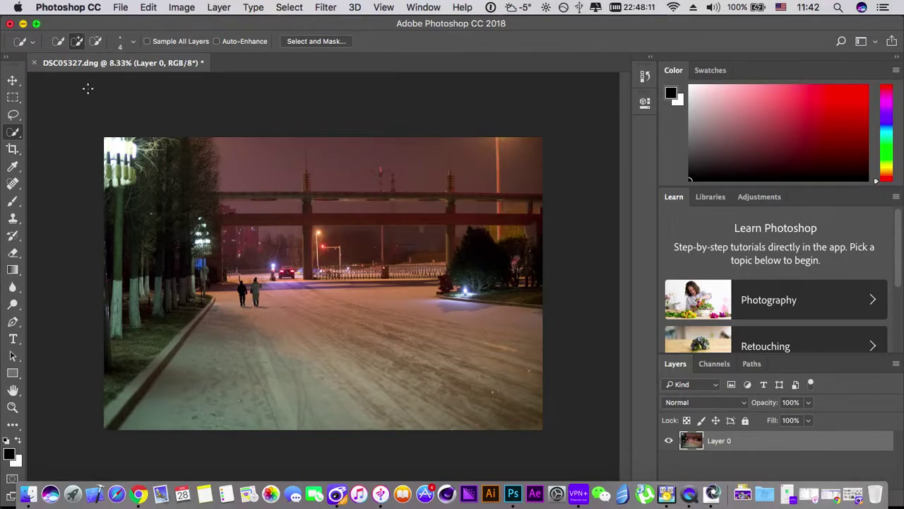
Minimize Photoshop, move the out folder window aside, and quit DNG Converter
left_click(23, 25)
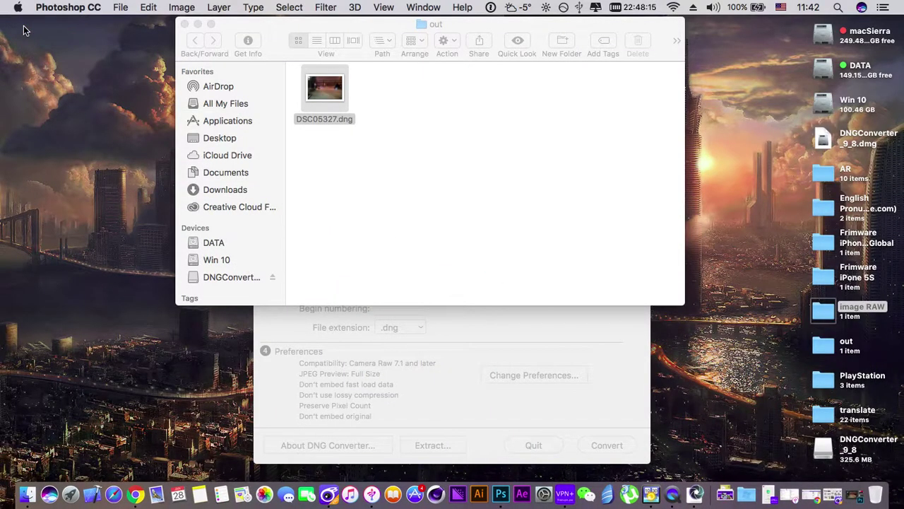
left_click_drag(348, 26, 191, 36)
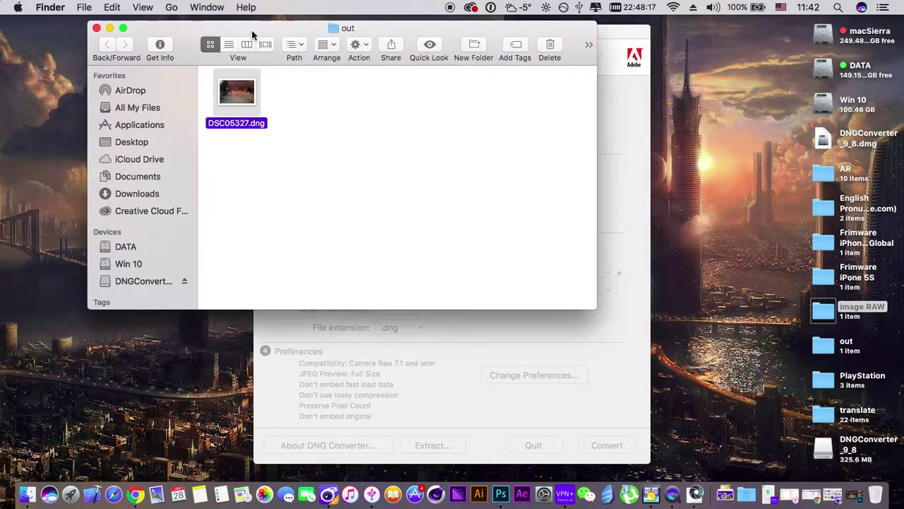
left_click(554, 33)
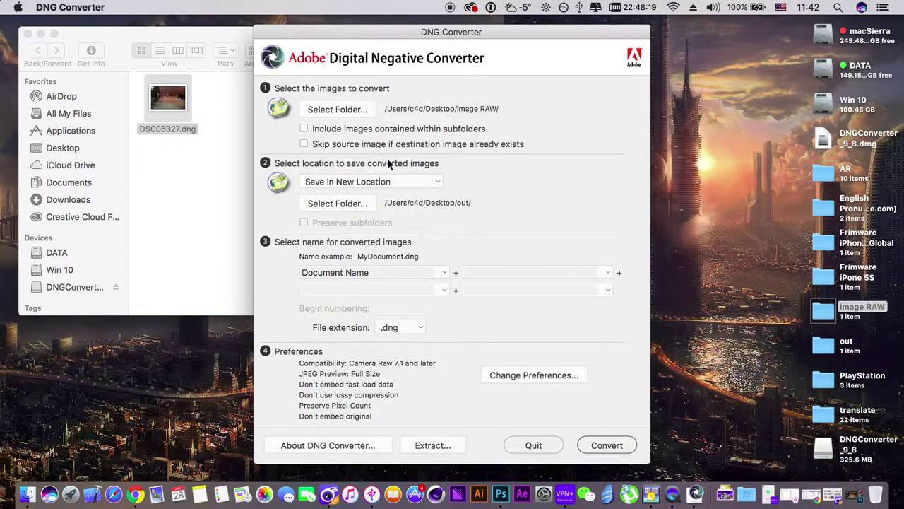
left_click(543, 441)
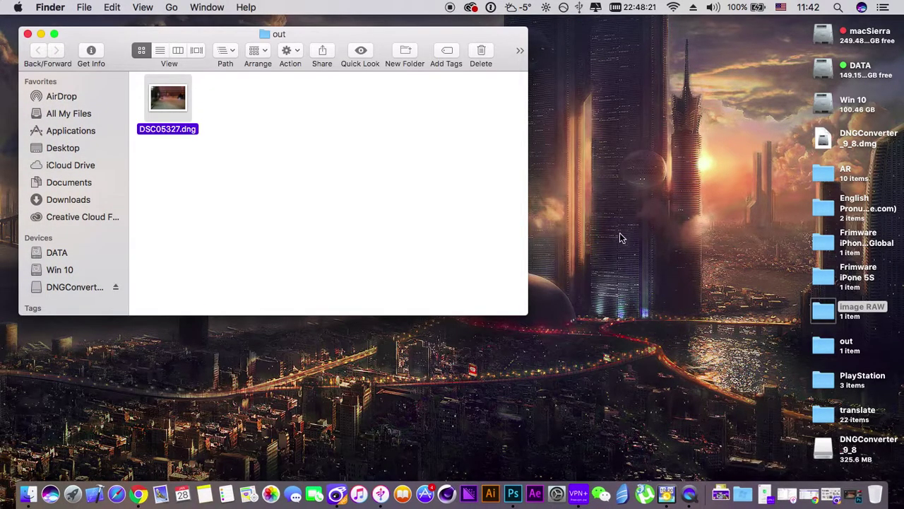
Restore the Photoshop document from the Dock, minimize it again, then bring it back
left_click(622, 214)
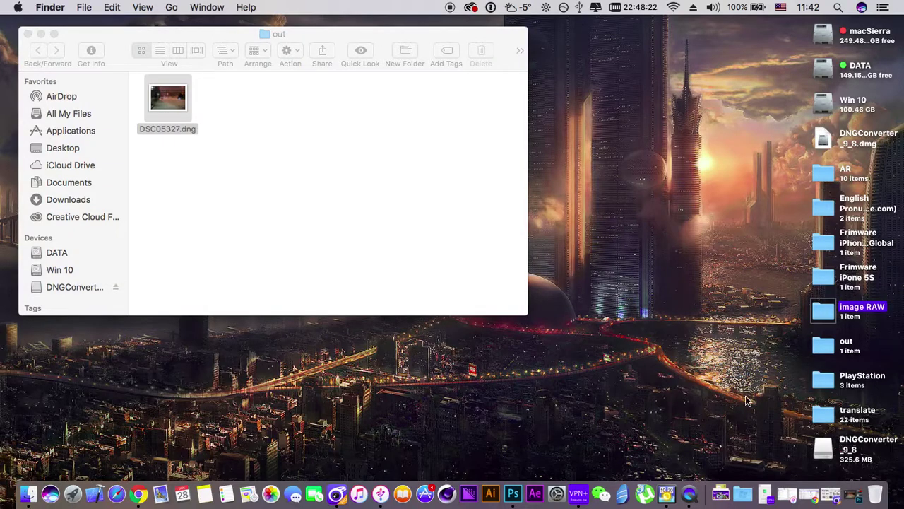
left_click(858, 493)
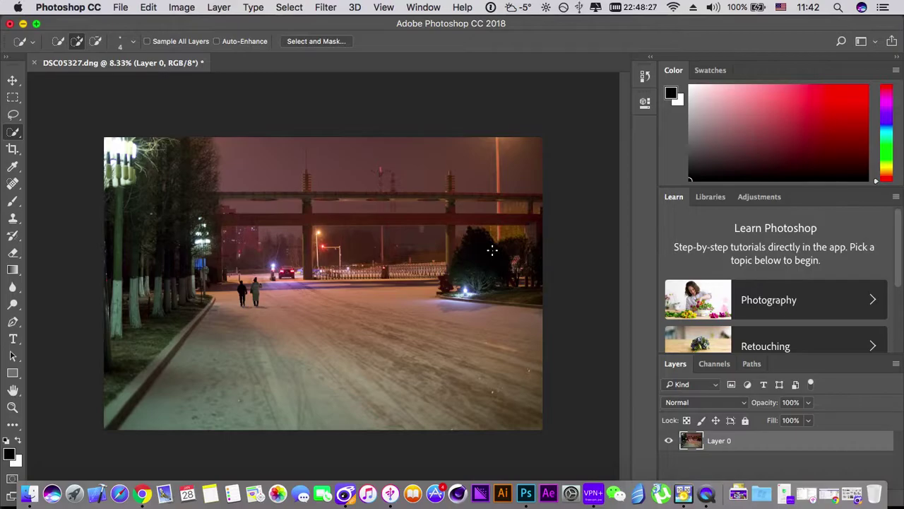
left_click(23, 23)
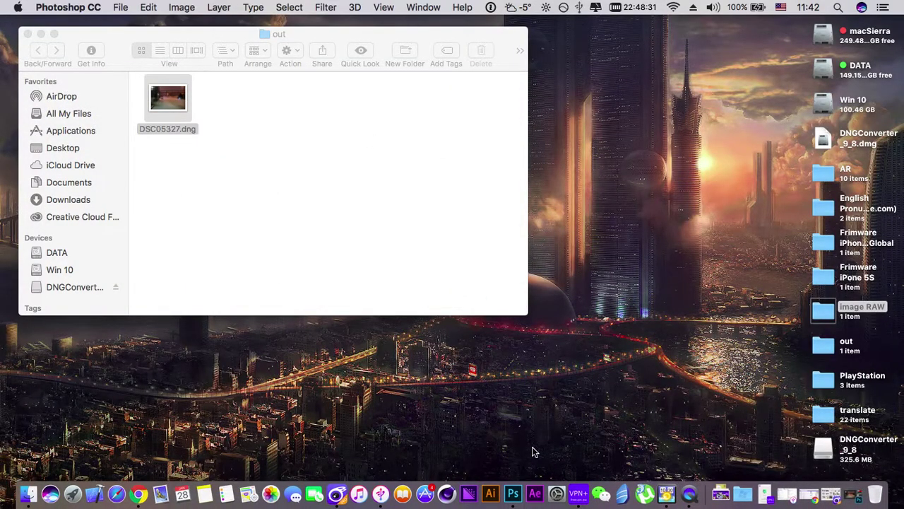
left_click(510, 485)
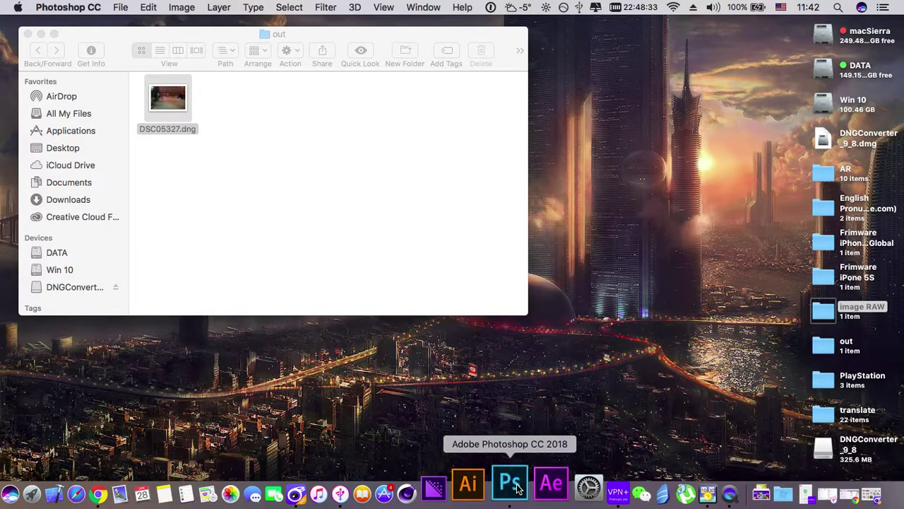
Open Save for Web from the export options and scroll through the photo preview
left_click(120, 7)
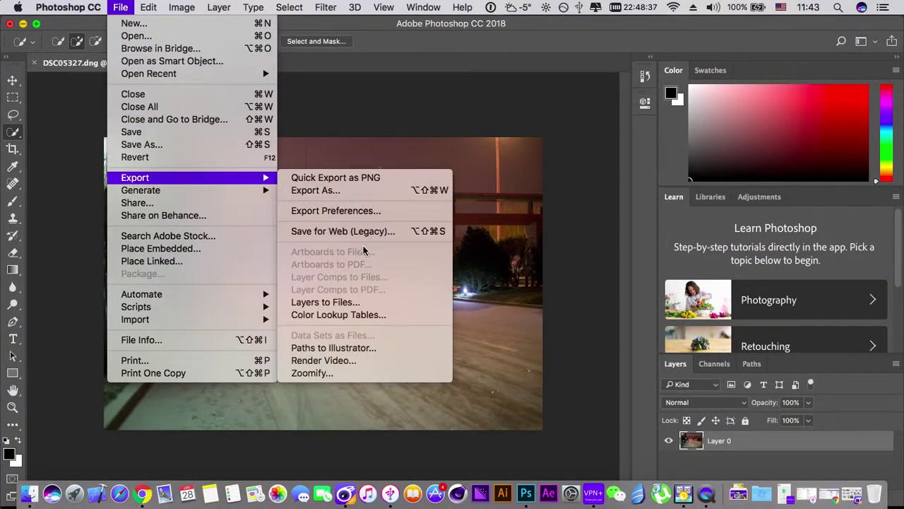
left_click(373, 233)
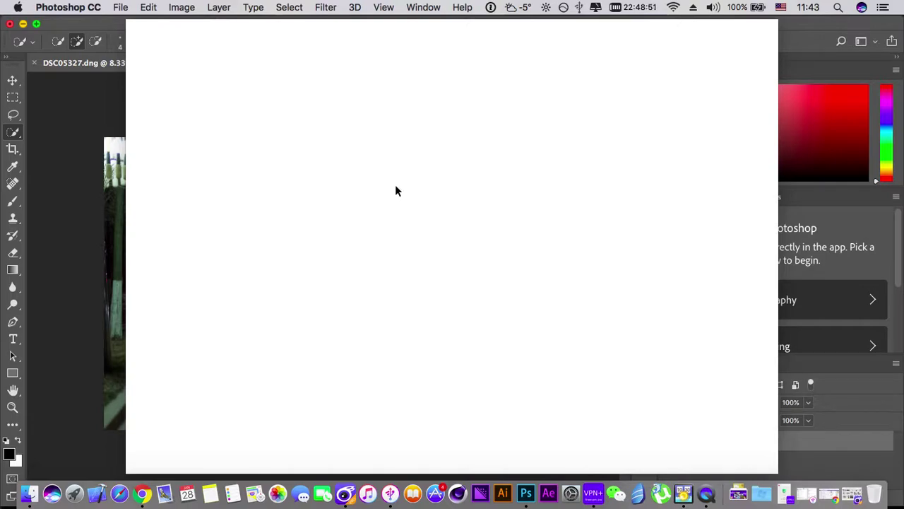
scroll(396, 194, "down", 5)
scroll(398, 198, "down", 5)
scroll(399, 198, "down", 5)
scroll(399, 198, "down", 5)
scroll(398, 198, "down", 5)
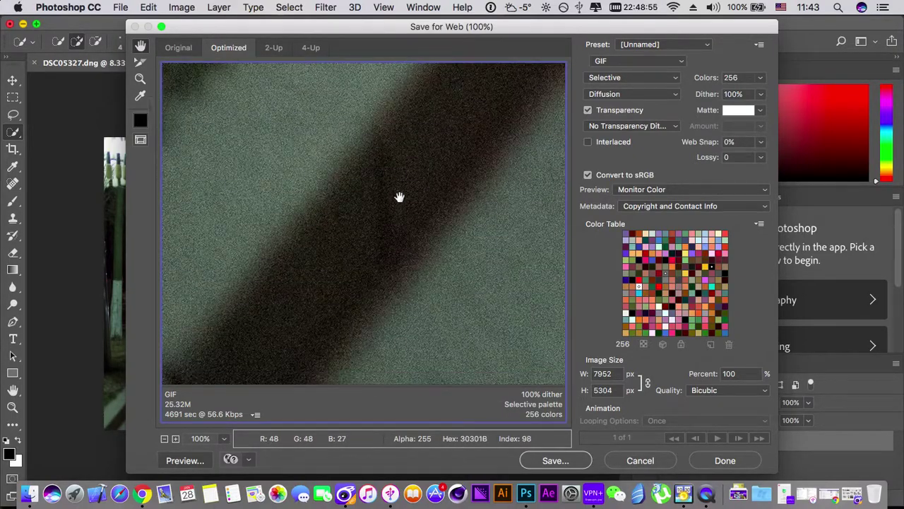
scroll(398, 198, "down", 5)
scroll(398, 198, "down", 5)
scroll(399, 198, "down", 5)
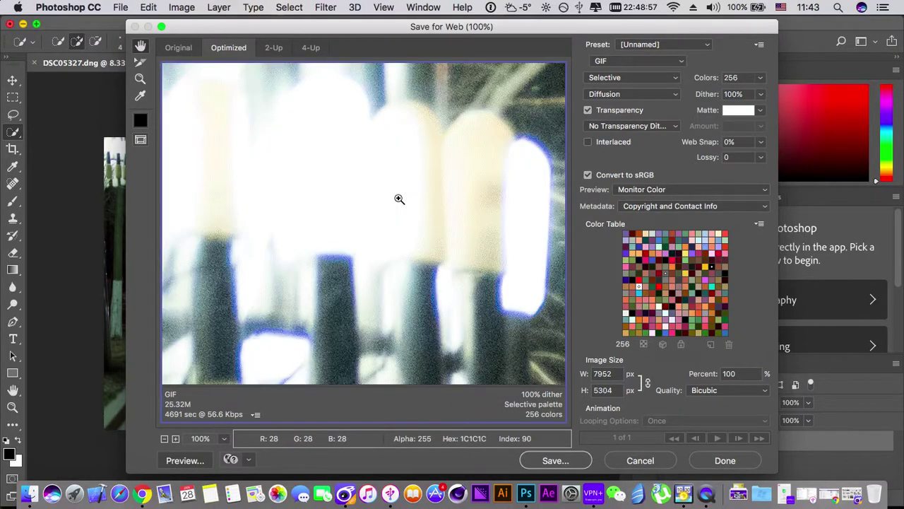
scroll(399, 196, "down", 5)
Check preview detail at 100% zoom, then view the whole night-street photo at 6.3%
mouse_move(400, 193)
left_mouse_down()
mouse_move(396, 233)
mouse_move(400, 210)
left_mouse_up()
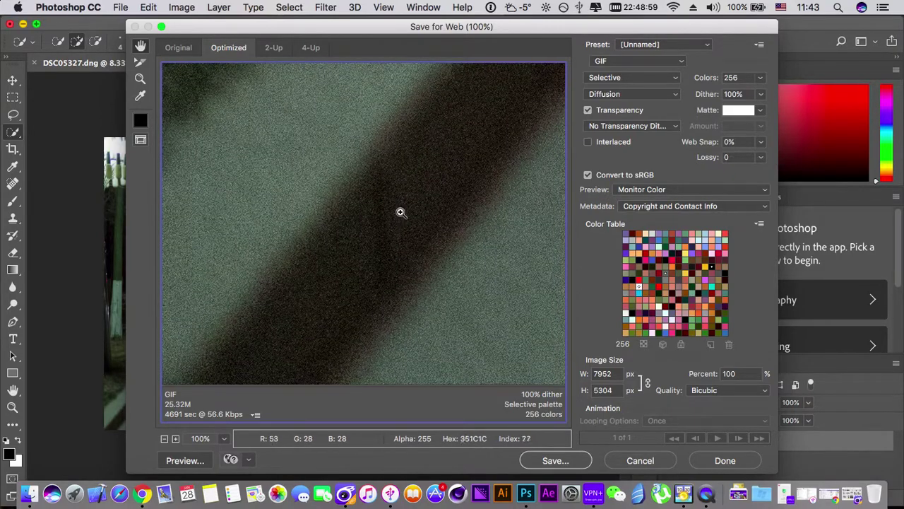
left_click(401, 212, "super")
scroll(404, 211, "down", 5)
right_click(403, 207)
left_click(396, 225)
right_click(429, 227)
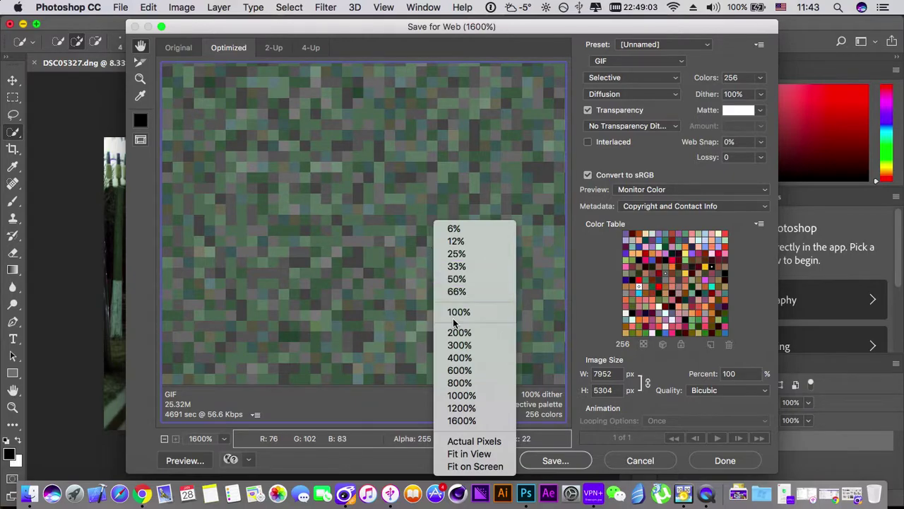
left_click(458, 311)
right_click(428, 220)
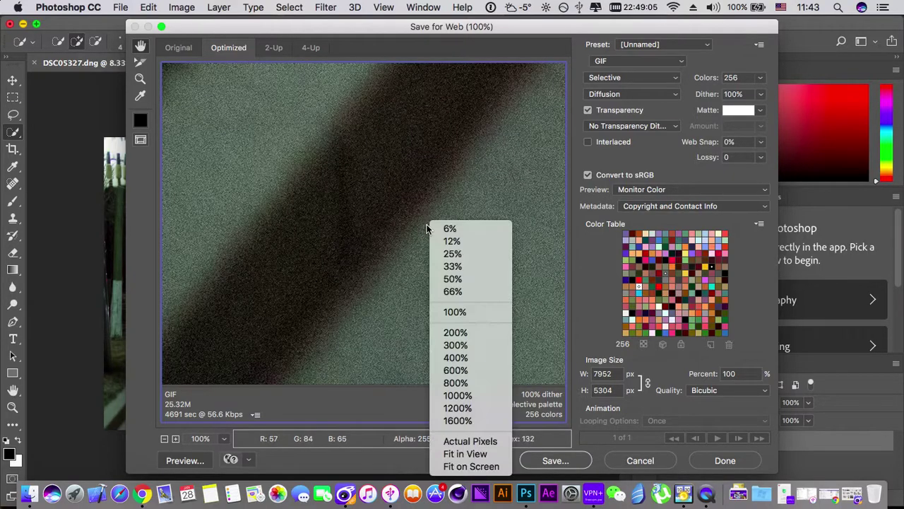
left_click(435, 227)
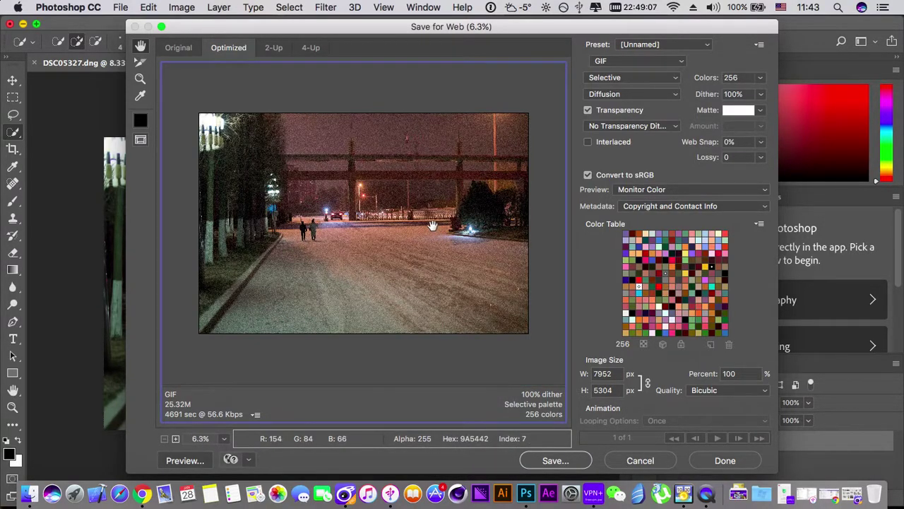
Set the Save for Web format to PNG-24, keeping the full 7952 × 5304 size
left_click(667, 62)
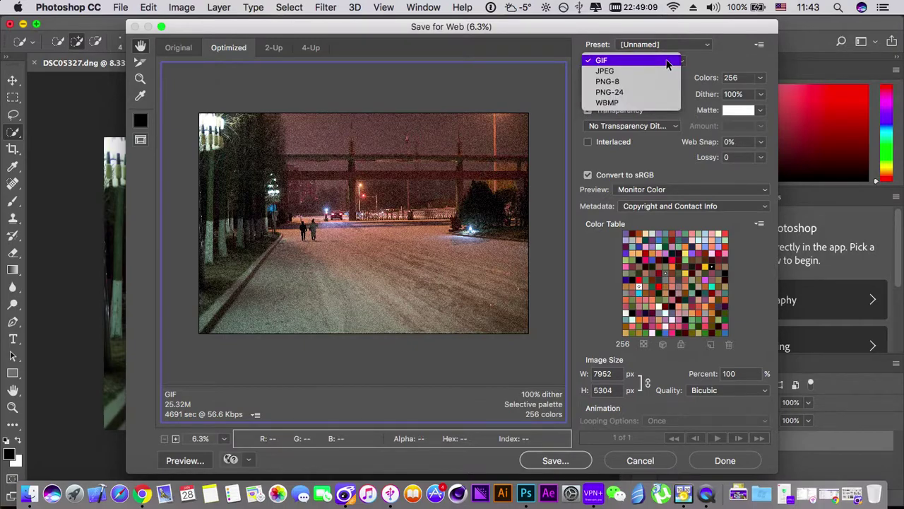
left_click(644, 92)
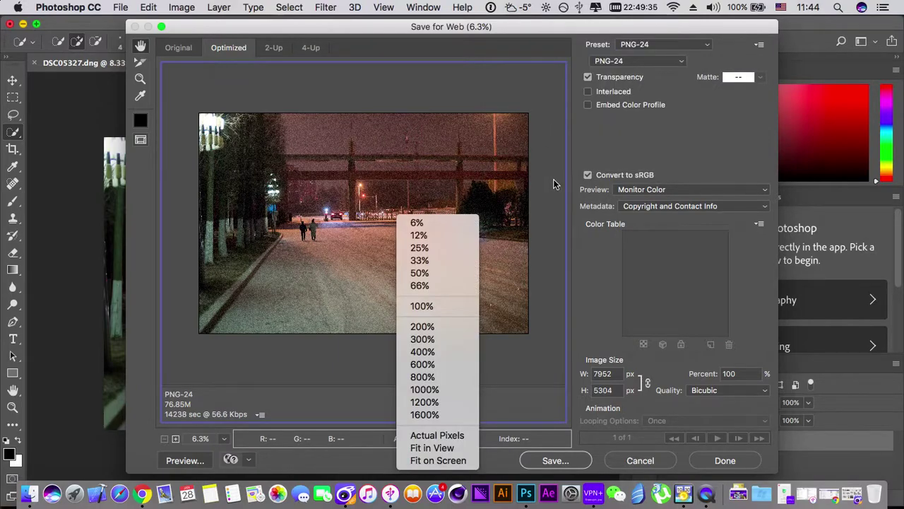
left_click(568, 170)
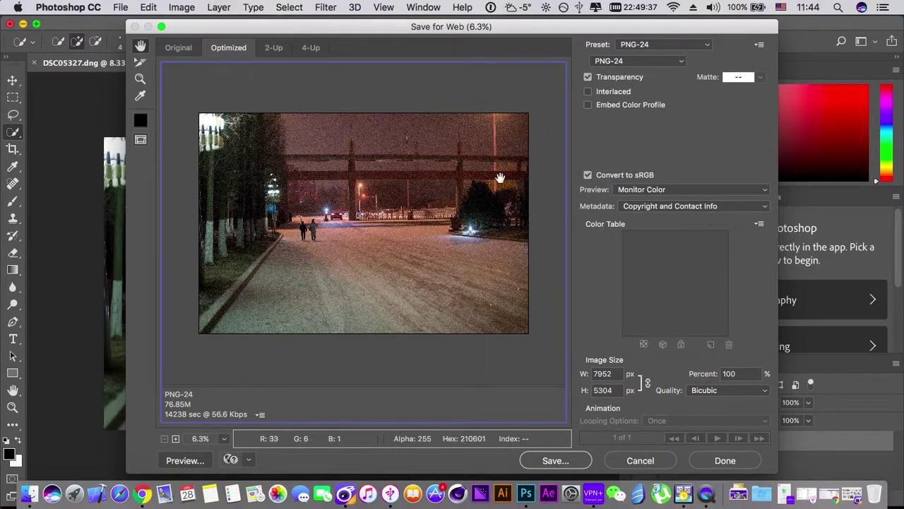
left_click(662, 46)
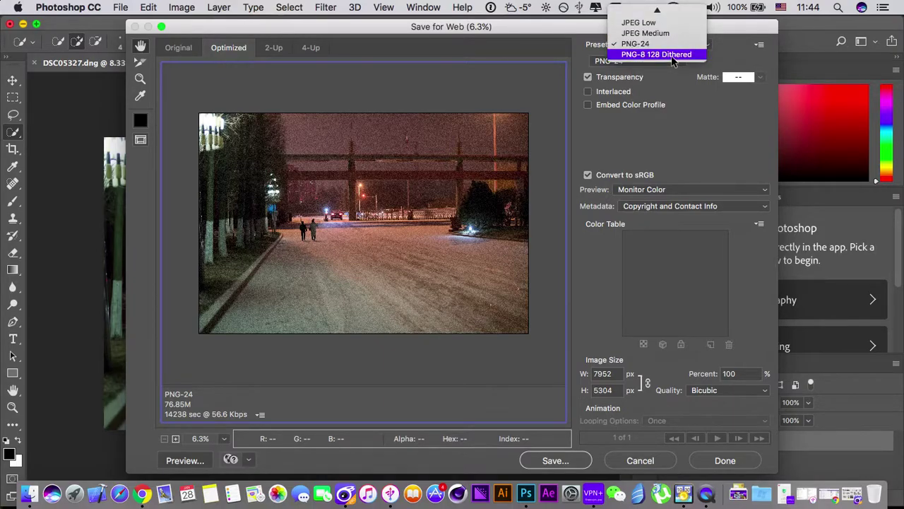
left_click(672, 115)
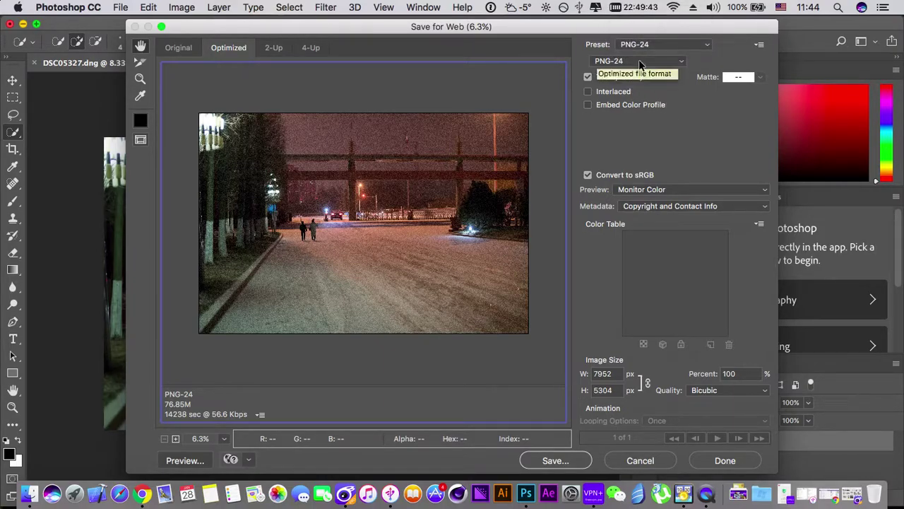
left_click(640, 64)
left_click(592, 154)
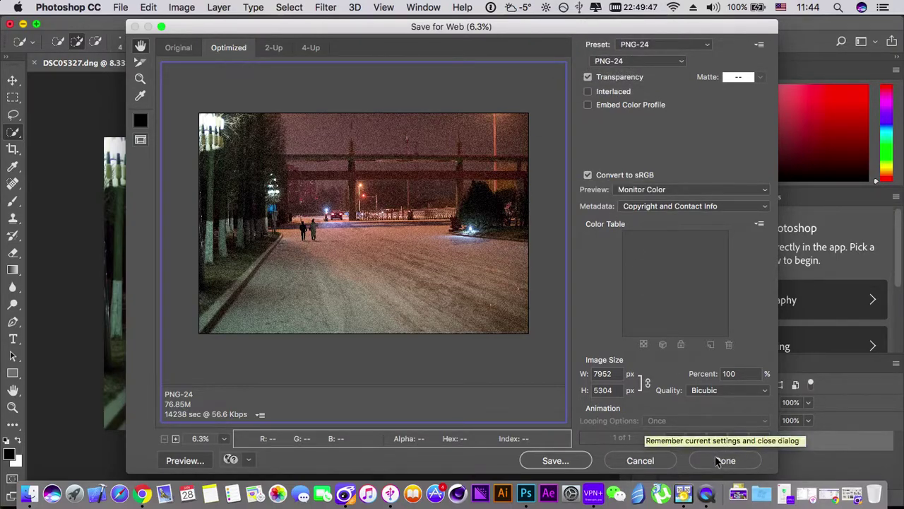
Save the PNG-24 as DSC05327.png on the Desktop, replacing the old copy, and close Save for Web
left_click(555, 461)
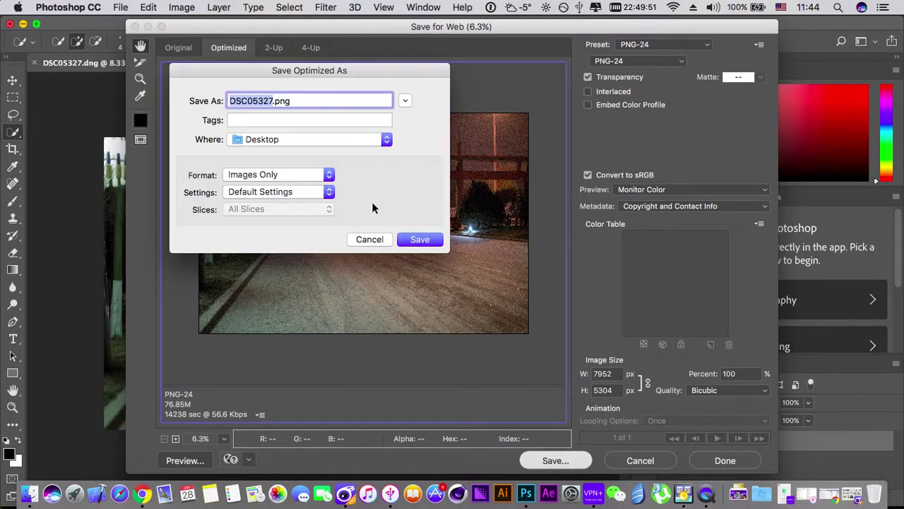
left_click(421, 242)
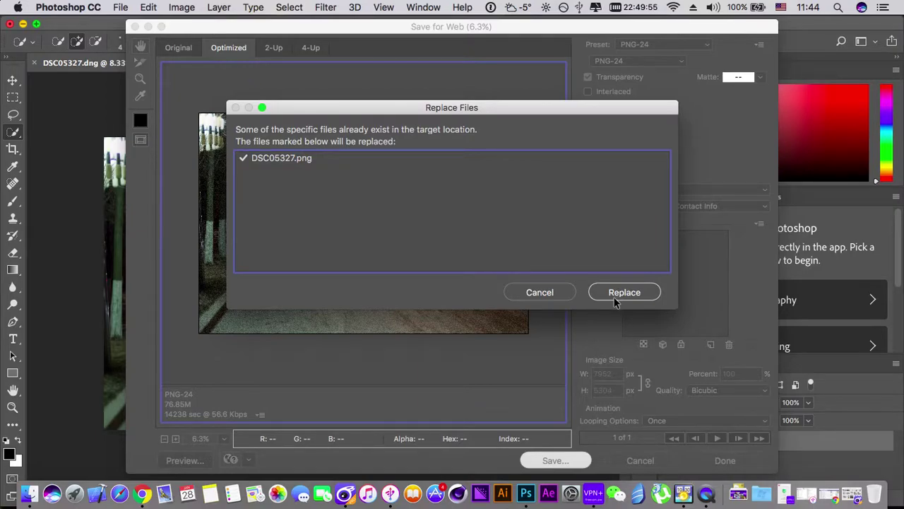
left_click(552, 291)
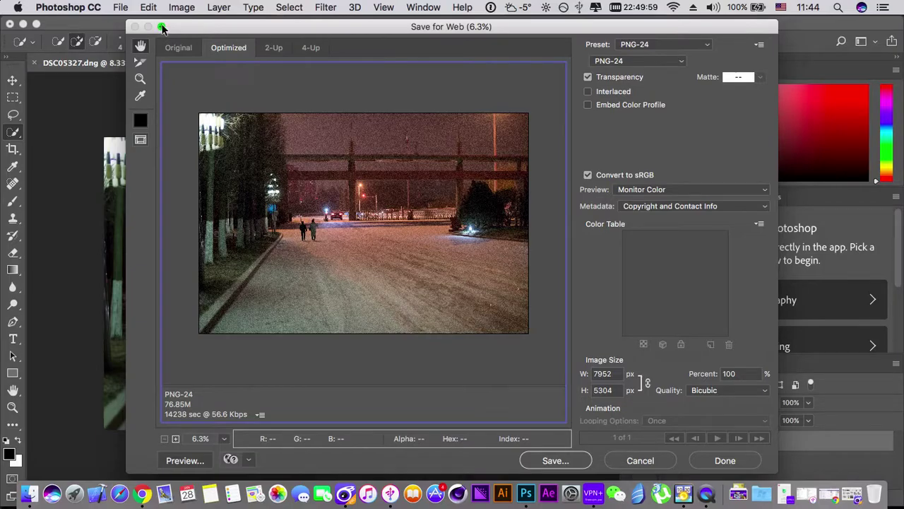
left_click(640, 460)
left_click(22, 24)
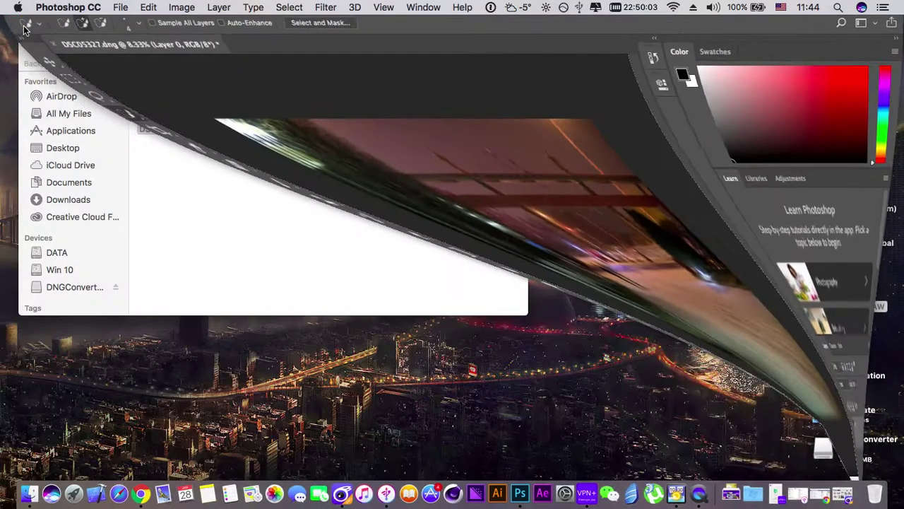
View the exported DSC05327.png in Preview, then close the Preview window
left_click(733, 44)
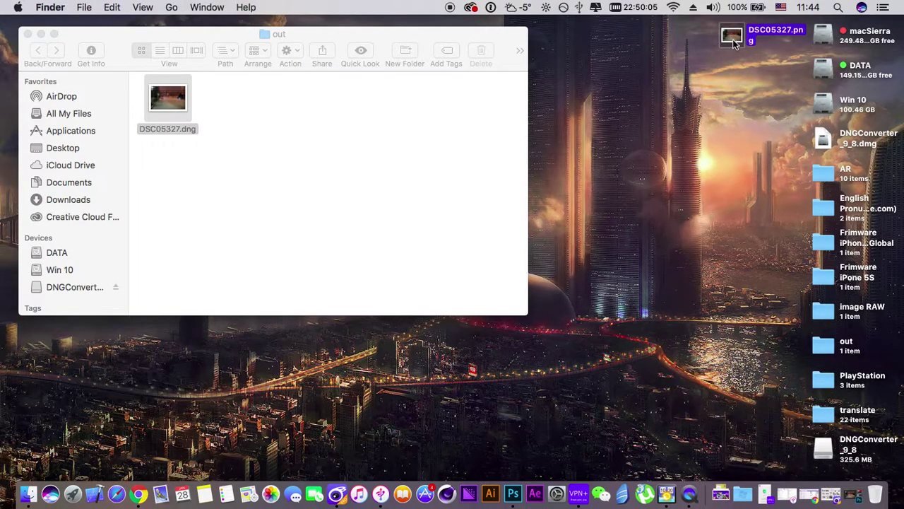
right_click(733, 44)
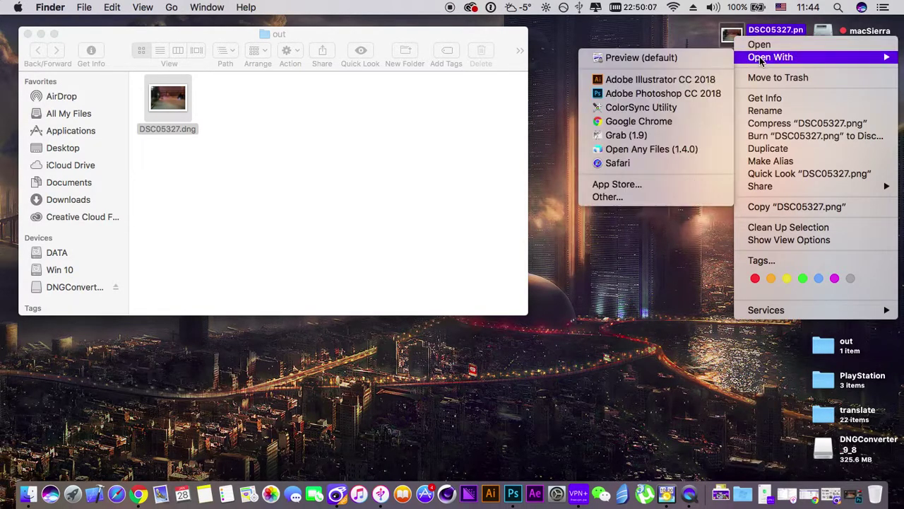
left_click(640, 57)
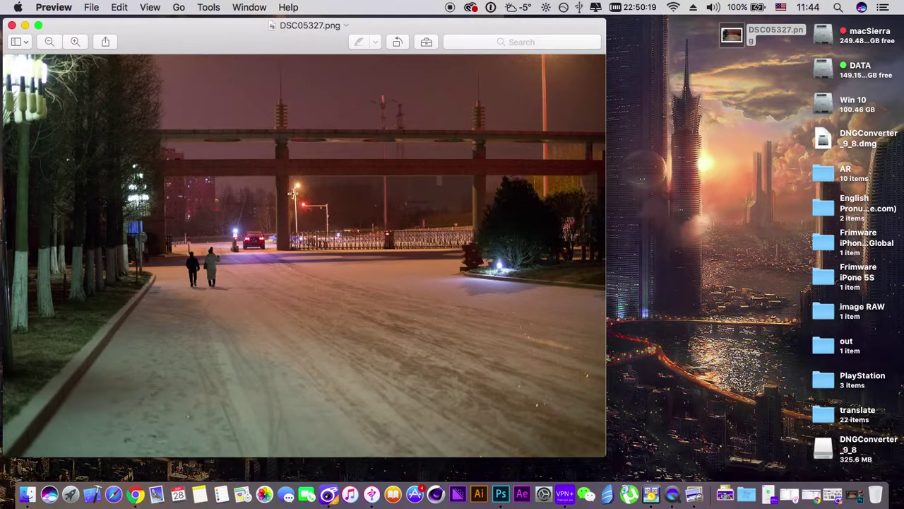
left_click(11, 25)
right_click(735, 37)
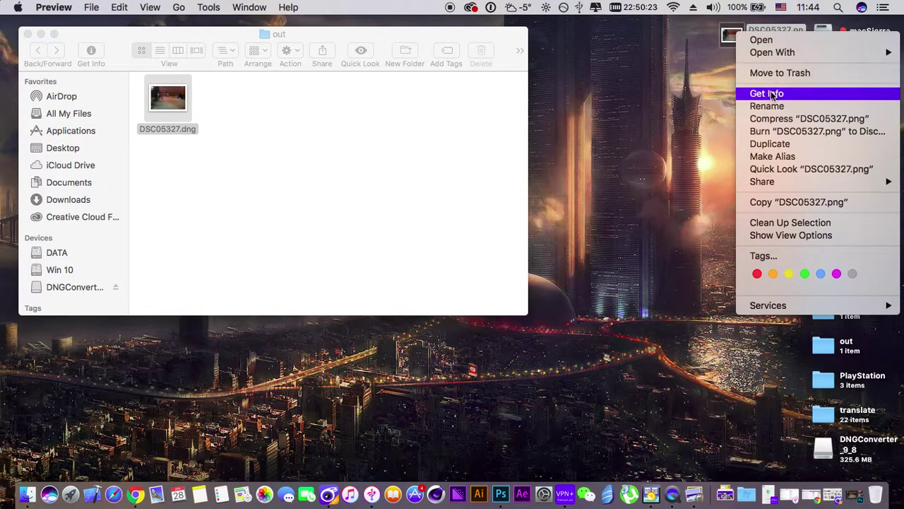
Verify in Get Info that DSC05327.png is 94.6 MB at 7952 × 5304, then close the info and out windows
left_click(750, 95)
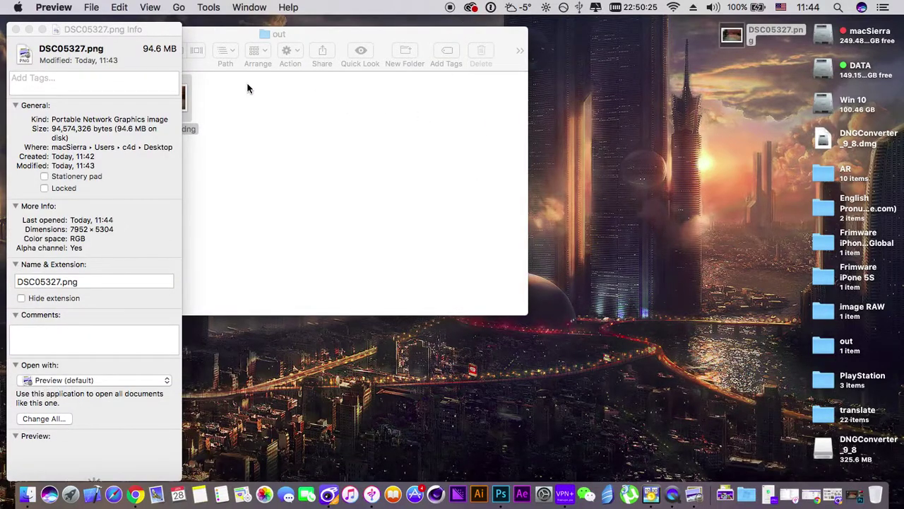
left_click_drag(143, 50, 247, 30)
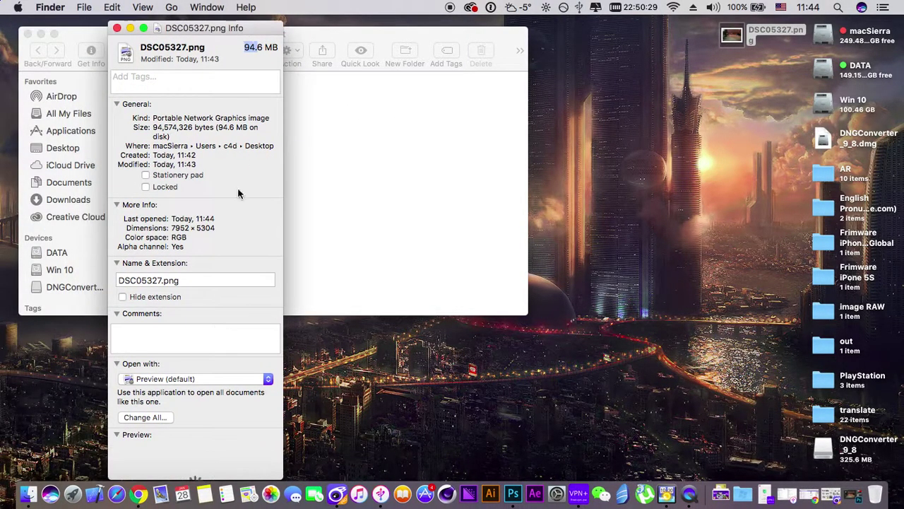
left_click_drag(215, 232, 189, 228)
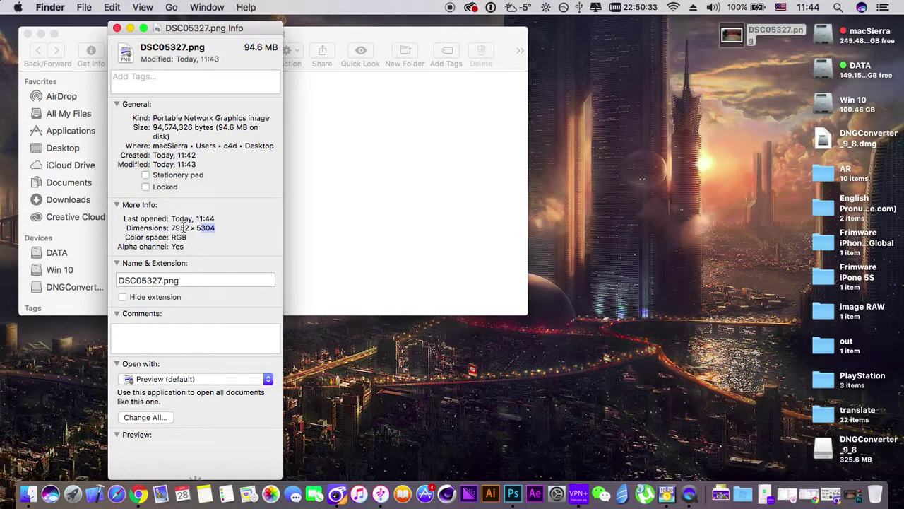
left_click_drag(215, 227, 173, 233)
left_click(177, 227)
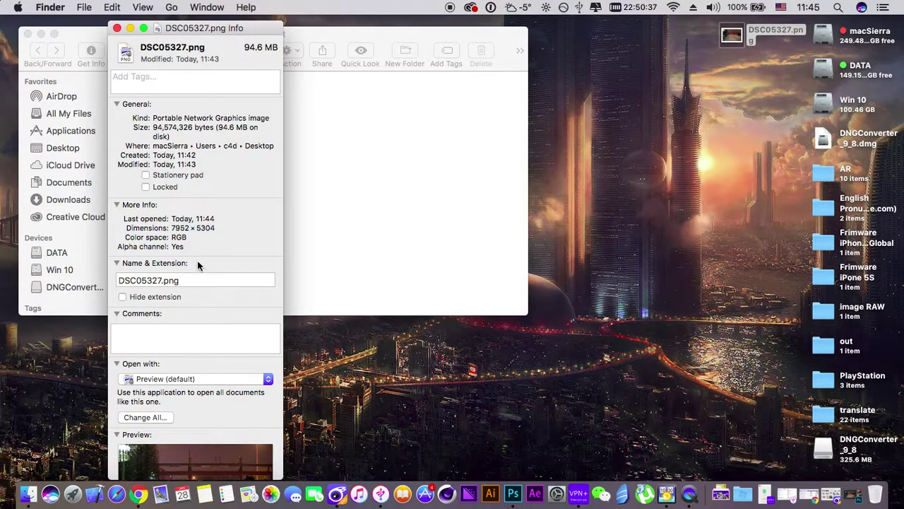
scroll(214, 330, "down", 2)
scroll(217, 329, "down", 3)
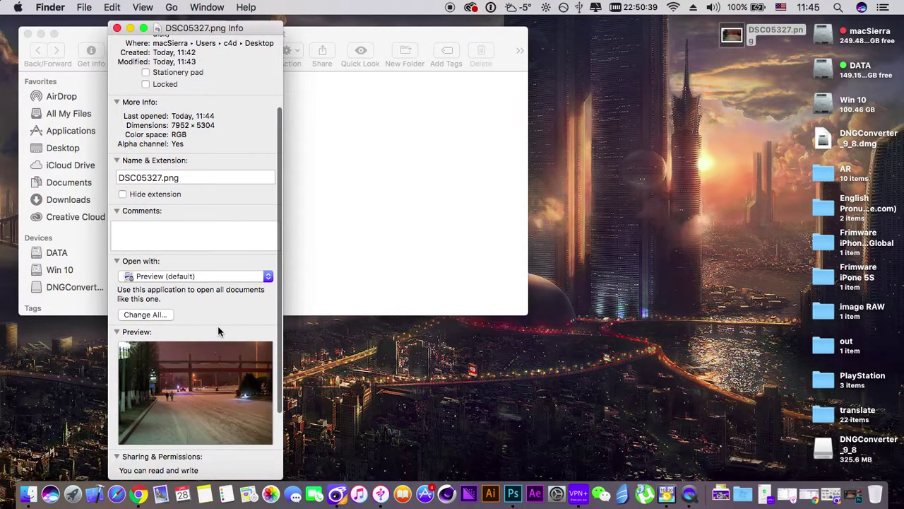
left_click(117, 29)
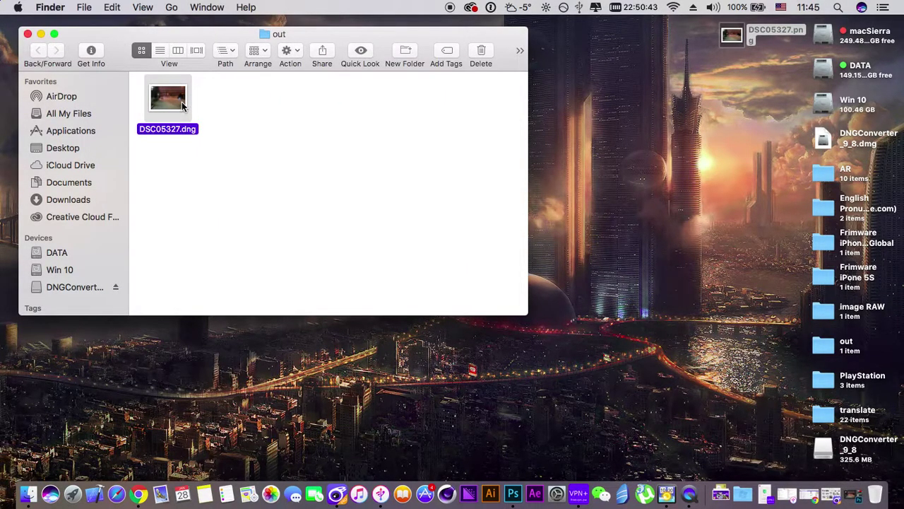
left_click(28, 34)
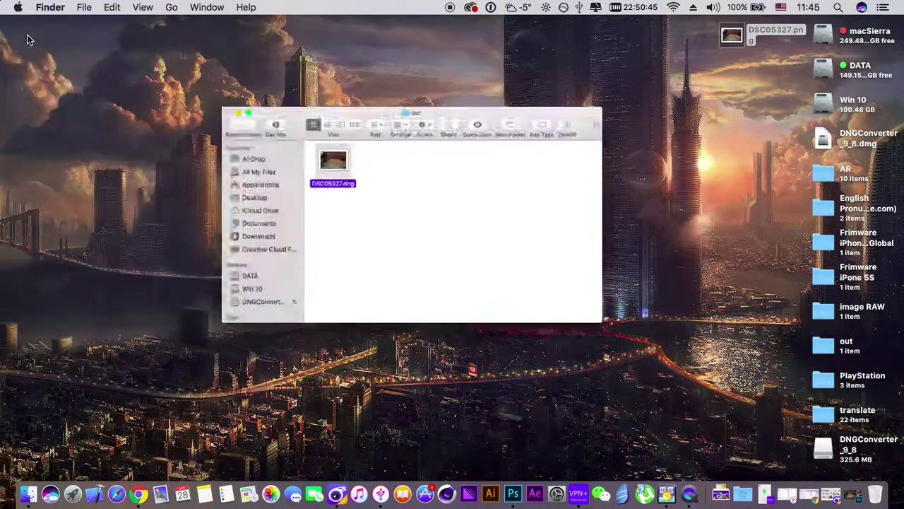